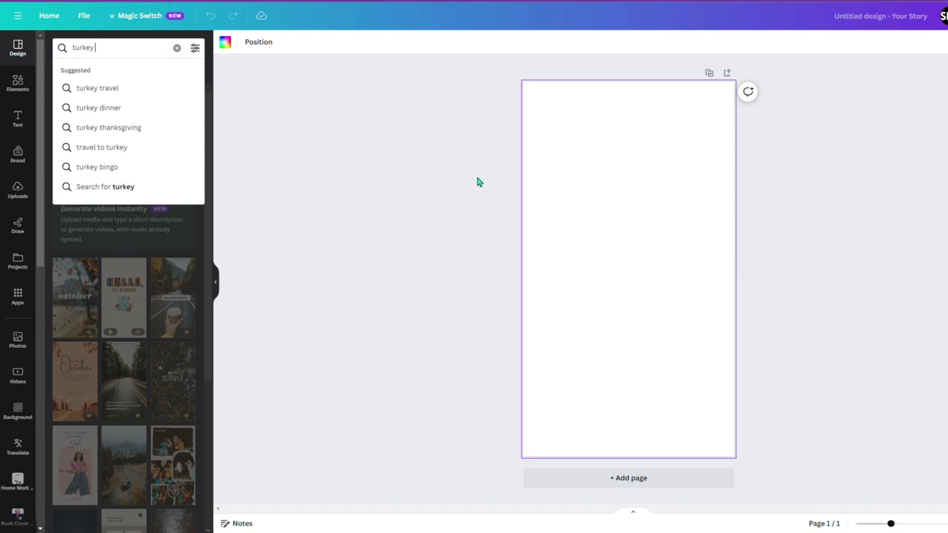
- Search for "turkey on plate", limit the results to photos and browse them
{"action": "type", "text": "ate"}
{"action": "key", "text": "Return"}
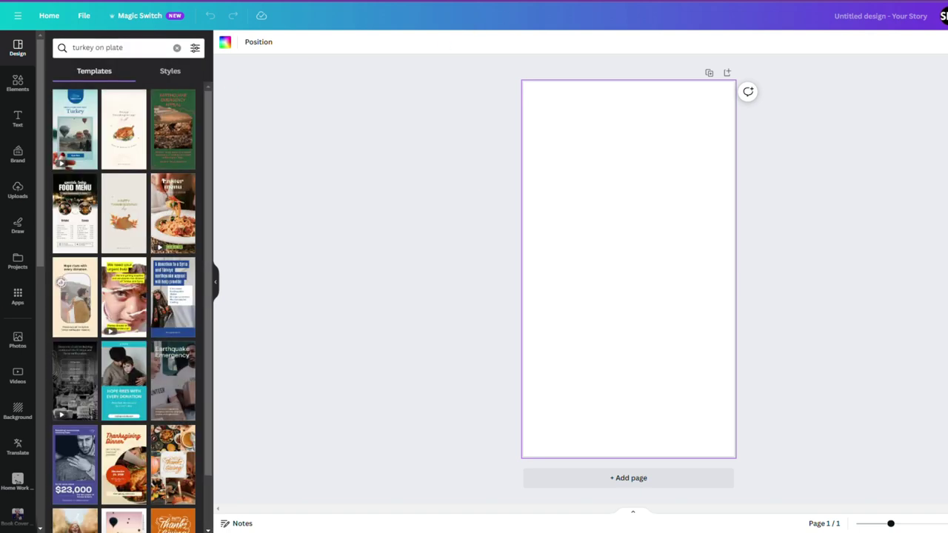
{"action": "left_click_drag", "start_coordinate": [125, 48], "coordinate": [61, 57]}
{"action": "left_click", "coordinate": [18, 342]}
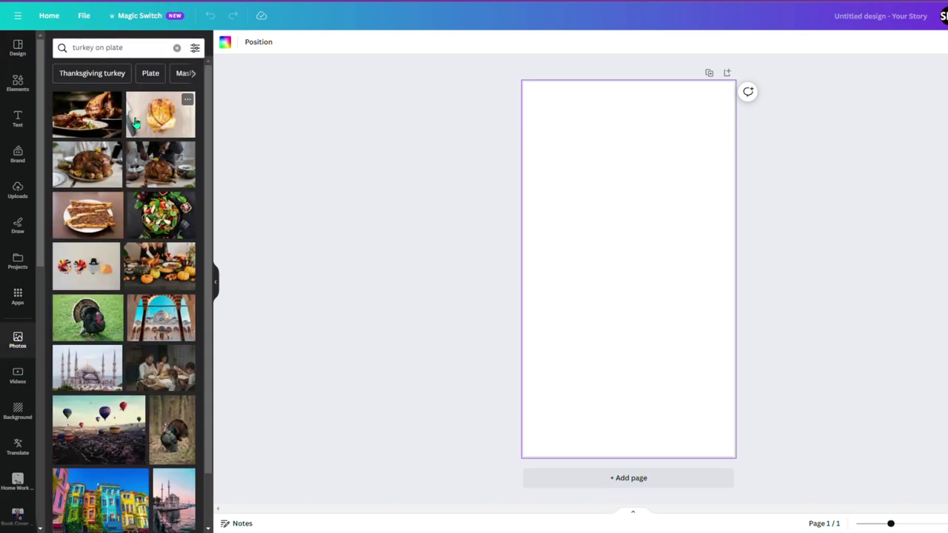
{"action": "scroll", "coordinate": [134, 223], "scroll_direction": "down", "scroll_amount": 15}
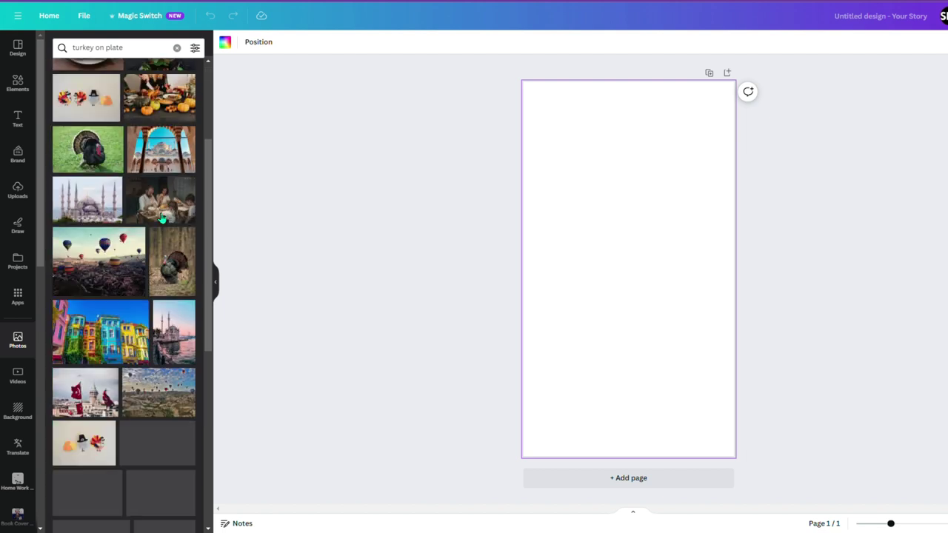
{"action": "scroll", "coordinate": [135, 224], "scroll_direction": "down", "scroll_amount": 2}
- Search the photos for "Cook turkey on plate" and add the roast turkey on a white platter with an orange table to the page
{"action": "left_click", "coordinate": [84, 47]}
{"action": "type", "text": "Cook"}
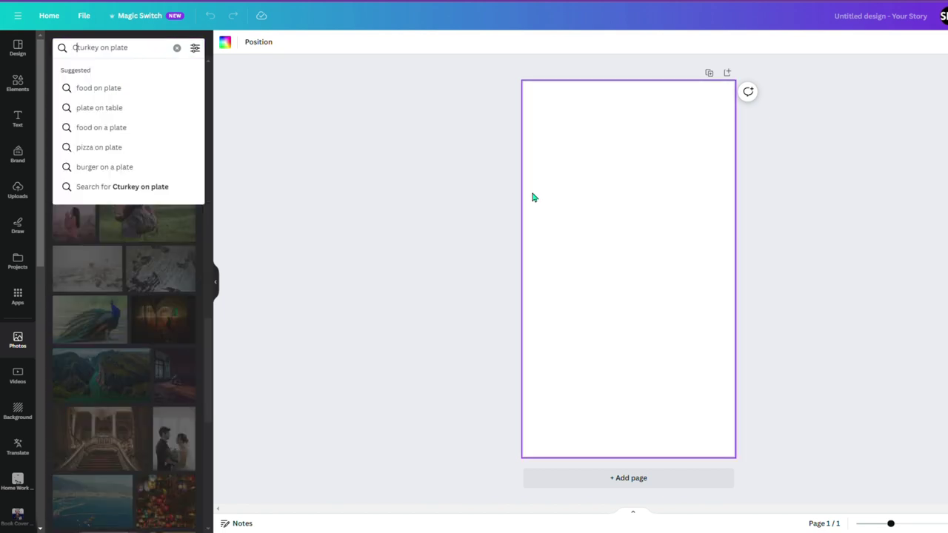
{"action": "key", "text": "Return"}
{"action": "key", "text": "Return"}
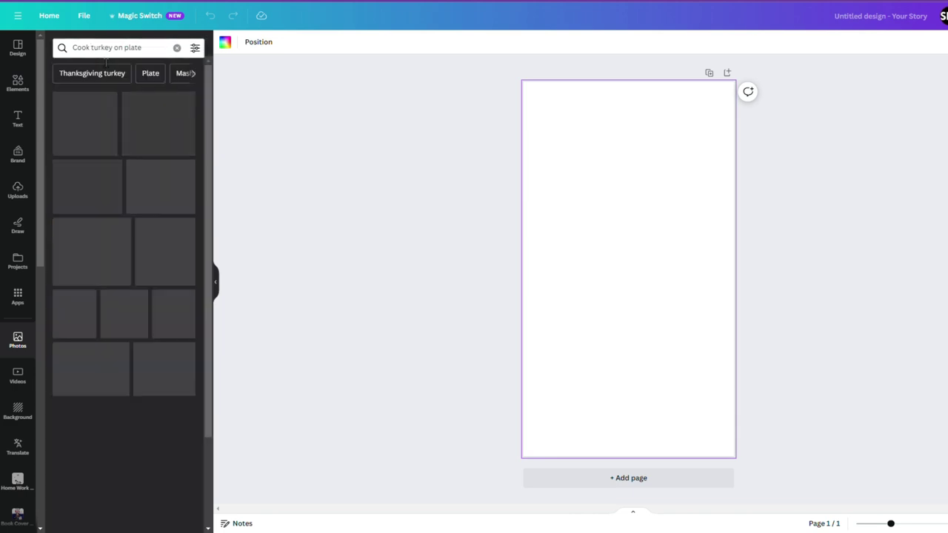
{"action": "scroll", "coordinate": [129, 237], "scroll_direction": "down", "scroll_amount": 3}
{"action": "scroll", "coordinate": [130, 237], "scroll_direction": "down", "scroll_amount": 10}
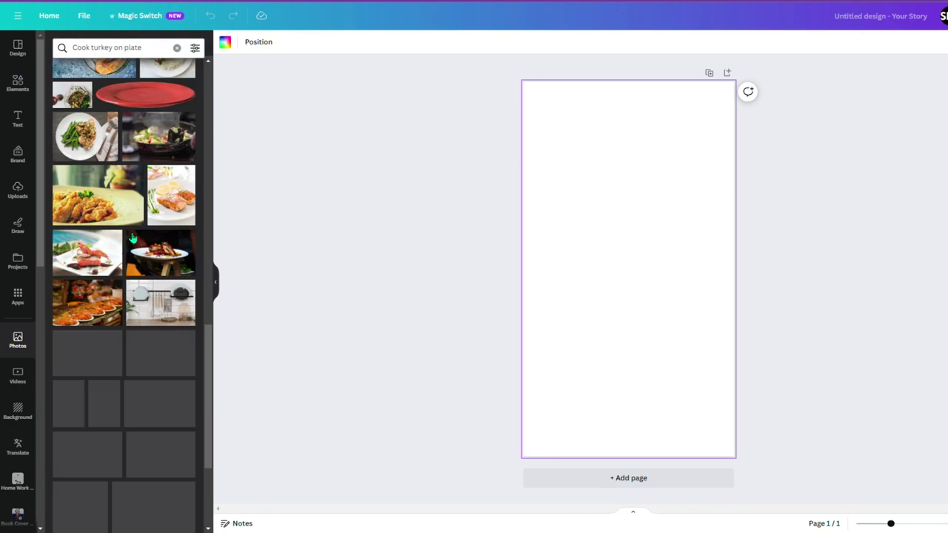
{"action": "scroll", "coordinate": [132, 237], "scroll_direction": "down", "scroll_amount": 10}
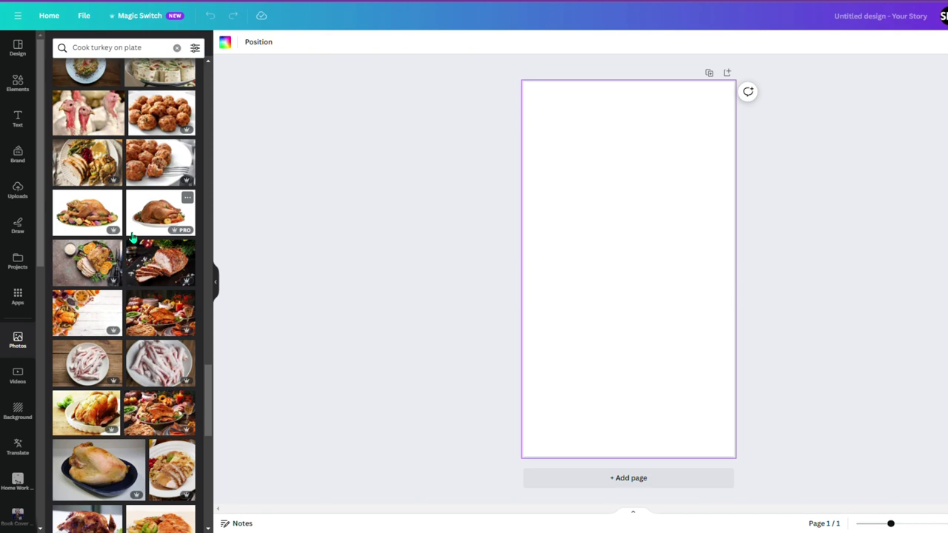
{"action": "scroll", "coordinate": [132, 237], "scroll_direction": "down", "scroll_amount": 10}
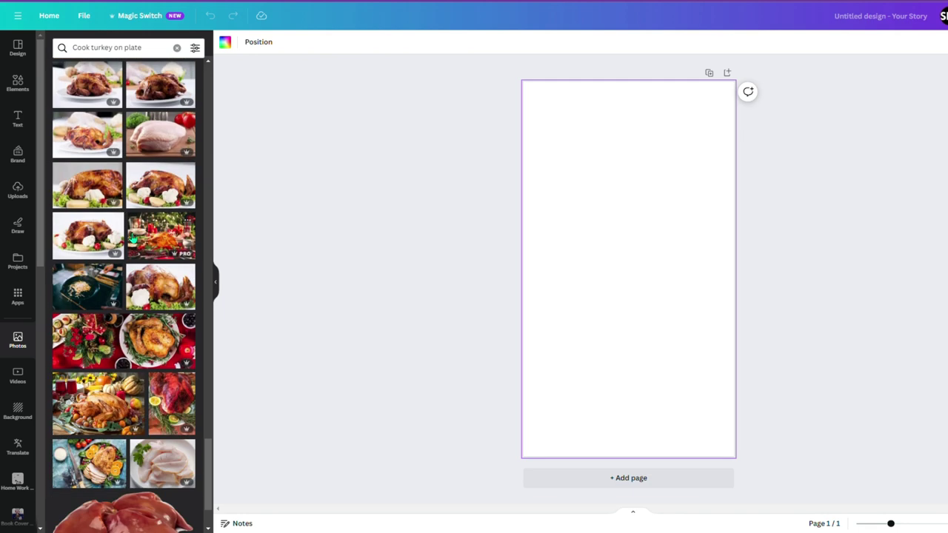
{"action": "scroll", "coordinate": [132, 237], "scroll_direction": "down", "scroll_amount": 10}
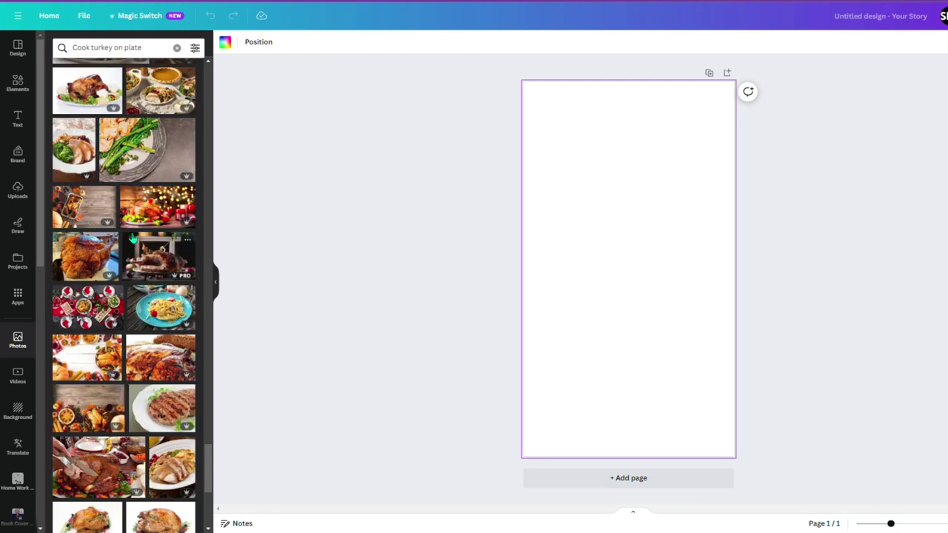
{"action": "scroll", "coordinate": [130, 237], "scroll_direction": "down", "scroll_amount": 2}
{"action": "left_click", "coordinate": [162, 148]}
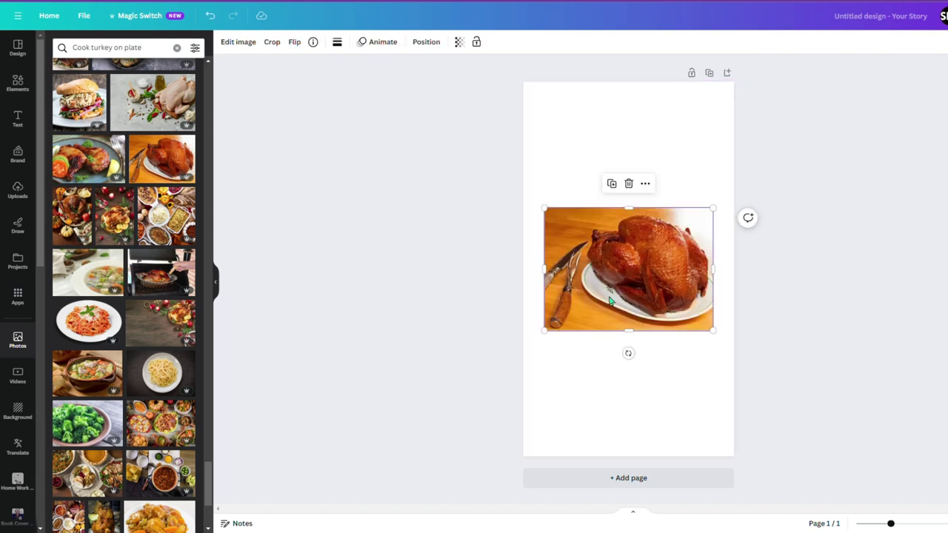
- Remove the background from the turkey photo with the Background Remover
{"action": "left_click", "coordinate": [248, 43]}
{"action": "left_click", "coordinate": [98, 325]}
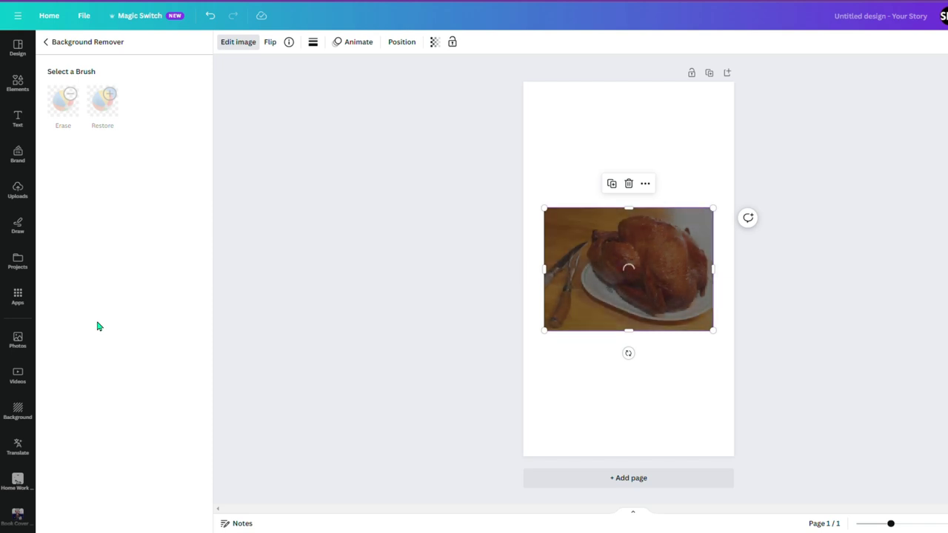
{"action": "left_click", "coordinate": [582, 374]}
- Crop the turkey cutout's edges to about 788 × 617 to trim the empty area and leftover cutlery
{"action": "left_click", "coordinate": [631, 285]}
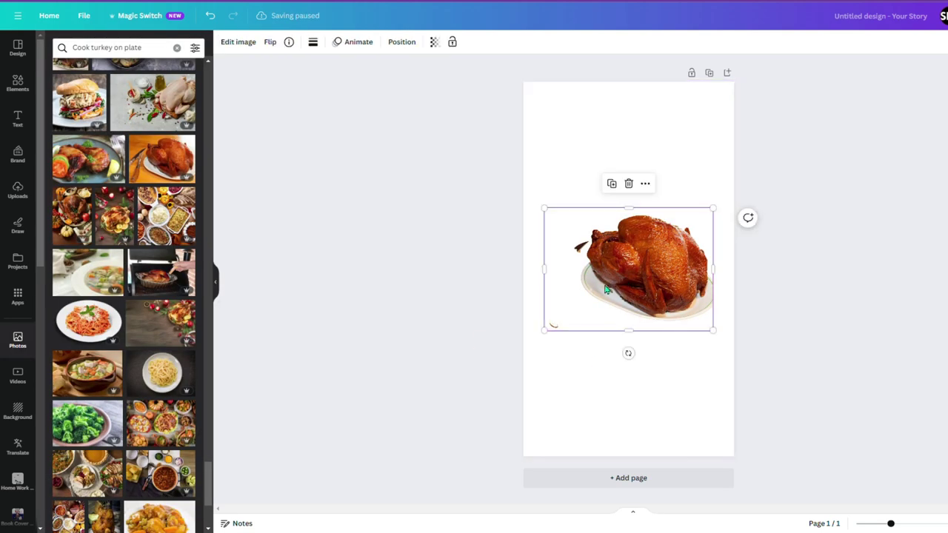
{"action": "left_click_drag", "start_coordinate": [629, 333], "coordinate": [633, 331]}
{"action": "left_click_drag", "start_coordinate": [713, 267], "coordinate": [718, 266]}
{"action": "left_click_drag", "start_coordinate": [544, 268], "coordinate": [567, 275]}
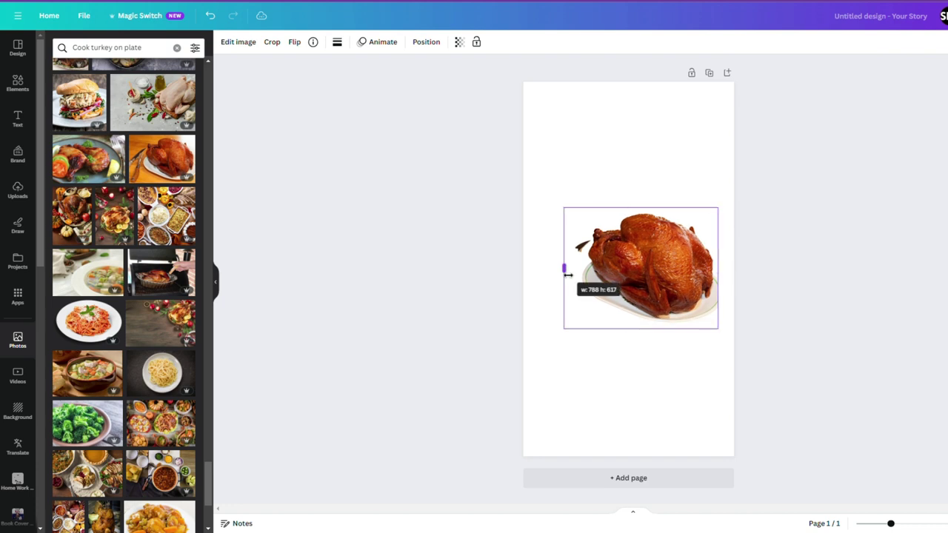
- Enlarge the turkey cutout to roughly the page width and place it slightly below the middle of the page
{"action": "left_click_drag", "start_coordinate": [564, 208], "coordinate": [489, 147]}
{"action": "left_click_drag", "start_coordinate": [605, 252], "coordinate": [620, 304]}
{"action": "left_click", "coordinate": [664, 425]}
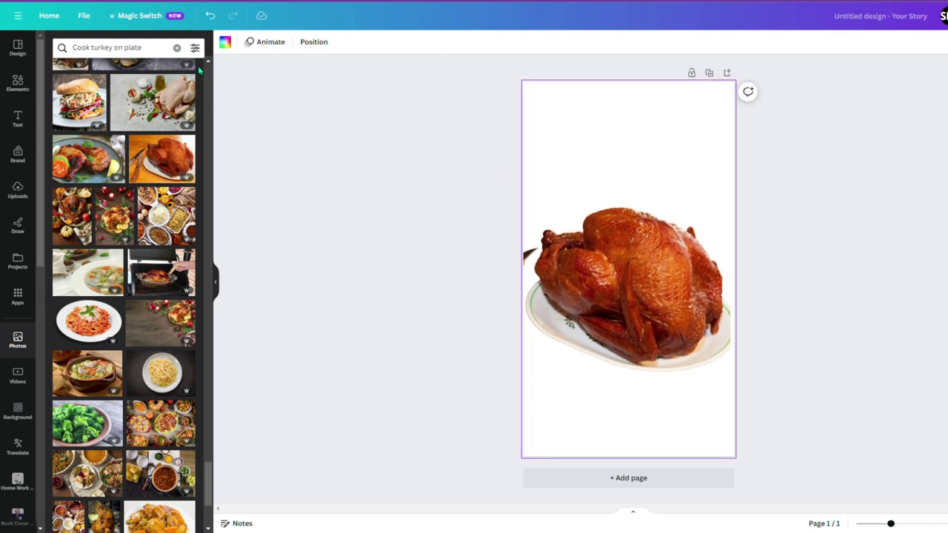
- Show the recently used photos and add the dark wood plank photo to the page
{"action": "left_click", "coordinate": [177, 47]}
{"action": "left_click", "coordinate": [186, 97]}
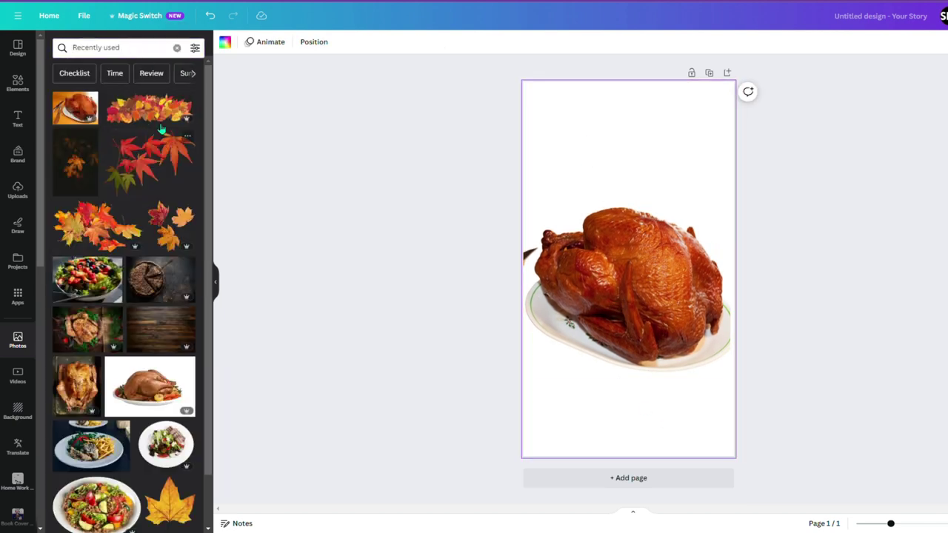
{"action": "left_click", "coordinate": [157, 341]}
- Rotate the wood photo so its planks run vertically and set it as the page background
{"action": "left_click_drag", "start_coordinate": [544, 328], "coordinate": [417, 408]}
{"action": "left_click_drag", "start_coordinate": [565, 433], "coordinate": [447, 318]}
{"action": "left_click_drag", "start_coordinate": [591, 282], "coordinate": [652, 250]}
{"action": "mouse_move", "coordinate": [502, 291]}
{"action": "left_mouse_down"}
{"action": "mouse_move", "coordinate": [503, 279]}
{"action": "mouse_move", "coordinate": [504, 290]}
{"action": "left_mouse_up"}
{"action": "right_click", "coordinate": [657, 256]}
{"action": "left_click", "coordinate": [722, 499]}
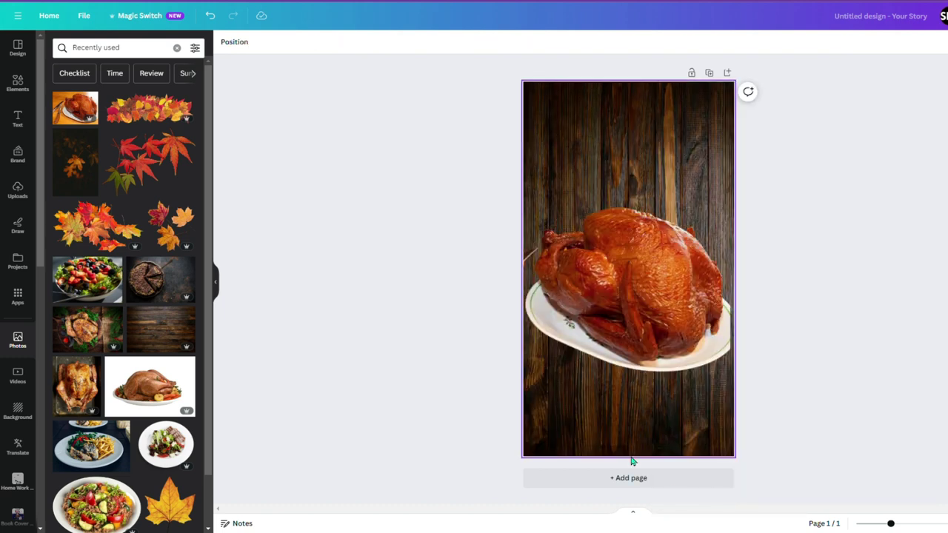
- Enlarge the turkey so it runs slightly past the page edges and position it around the middle of the page
{"action": "left_click", "coordinate": [631, 312]}
{"action": "left_click_drag", "start_coordinate": [631, 312], "coordinate": [646, 316]}
{"action": "left_click_drag", "start_coordinate": [515, 208], "coordinate": [465, 205]}
{"action": "left_click_drag", "start_coordinate": [606, 275], "coordinate": [606, 265]}
{"action": "left_click", "coordinate": [617, 433]}
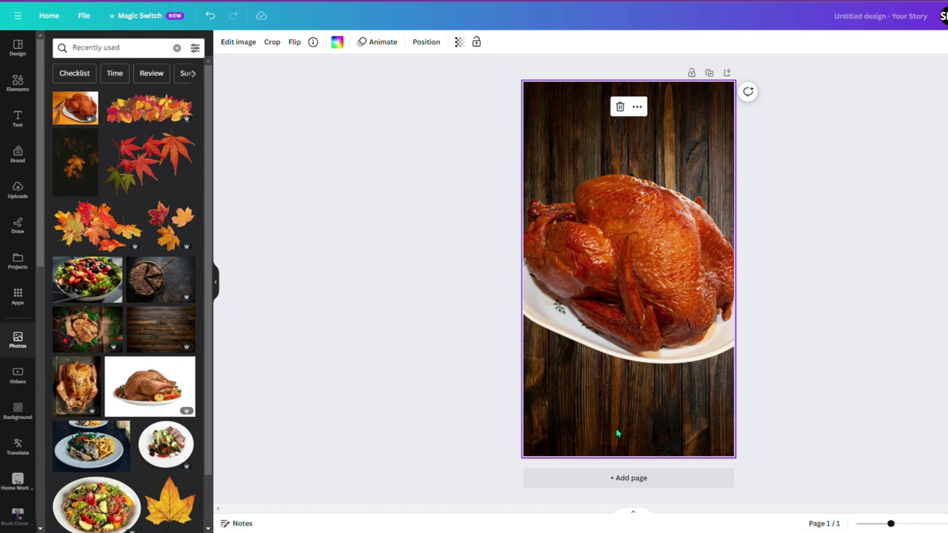
{"action": "left_click", "coordinate": [489, 357]}
{"action": "left_click_drag", "start_coordinate": [473, 377], "coordinate": [483, 370]}
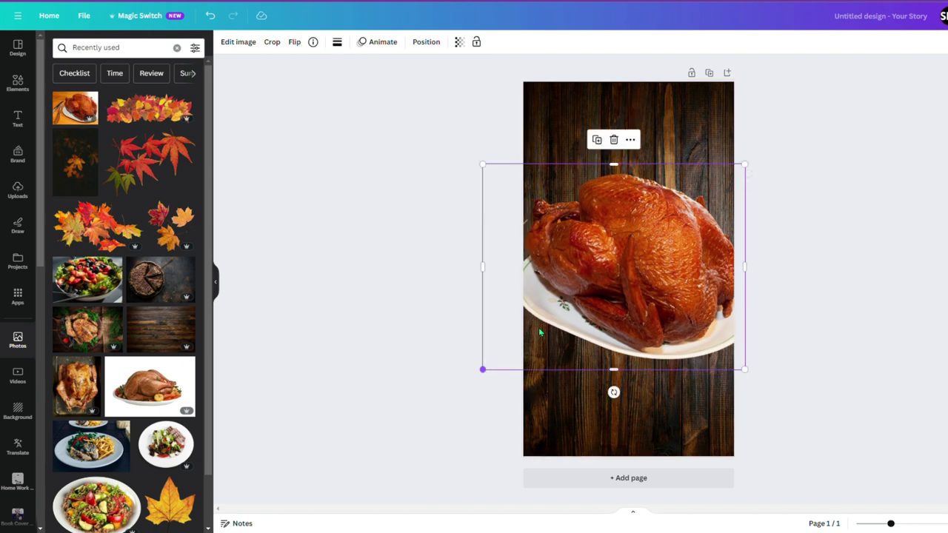
{"action": "left_click_drag", "start_coordinate": [539, 327], "coordinate": [541, 351]}
{"action": "left_click", "coordinate": [626, 428]}
- Add a heading text box and place it above the turkey near the page's upper edge
{"action": "left_click", "coordinate": [23, 126]}
{"action": "left_click", "coordinate": [72, 128]}
{"action": "left_click_drag", "start_coordinate": [598, 284], "coordinate": [588, 155]}
- Enlarge the upper heading to about size 95.8 and set its font to Aniyah
{"action": "left_click", "coordinate": [293, 45]}
{"action": "scroll", "coordinate": [148, 304], "scroll_direction": "down", "scroll_amount": 5}
{"action": "scroll", "coordinate": [130, 315], "scroll_direction": "down", "scroll_amount": 2}
{"action": "scroll", "coordinate": [131, 315], "scroll_direction": "up", "scroll_amount": 8}
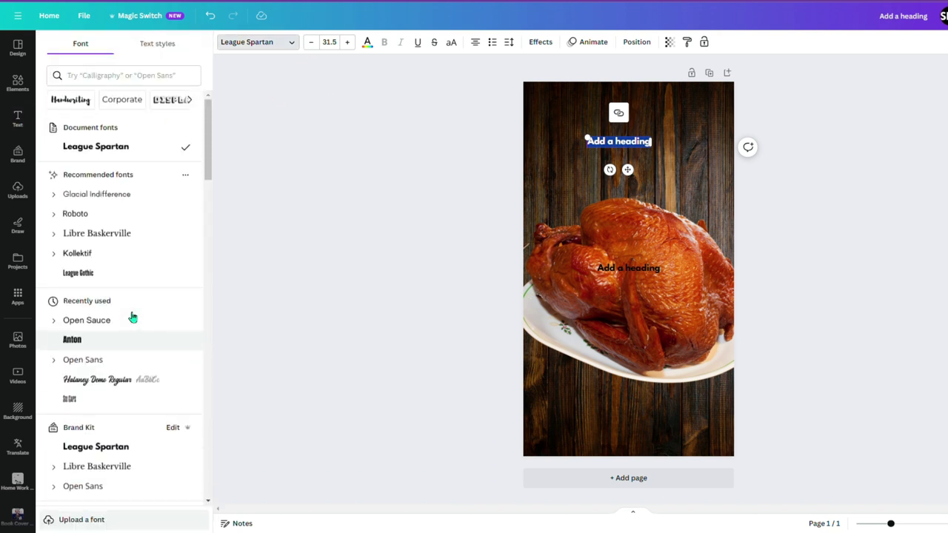
{"action": "scroll", "coordinate": [133, 317], "scroll_direction": "down", "scroll_amount": 4}
{"action": "scroll", "coordinate": [133, 317], "scroll_direction": "down", "scroll_amount": 12}
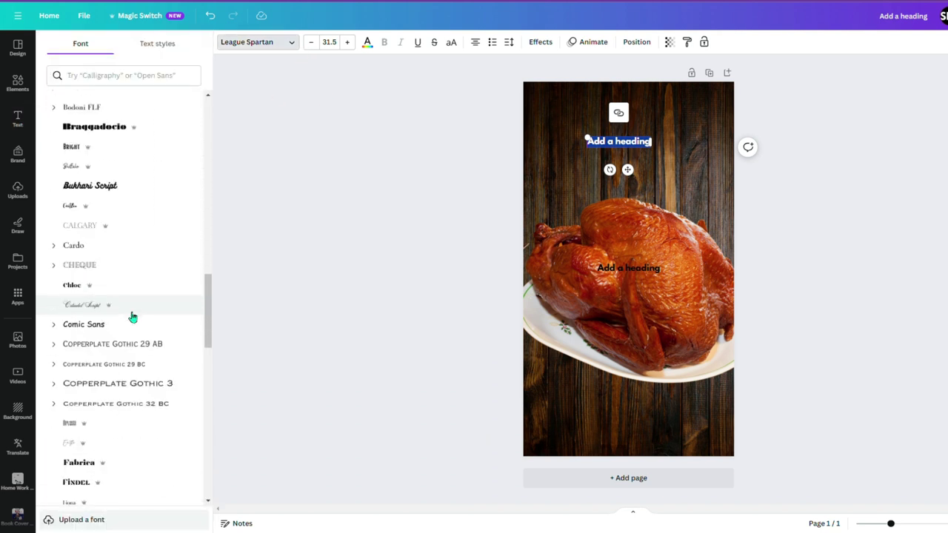
{"action": "scroll", "coordinate": [131, 316], "scroll_direction": "down", "scroll_amount": 15}
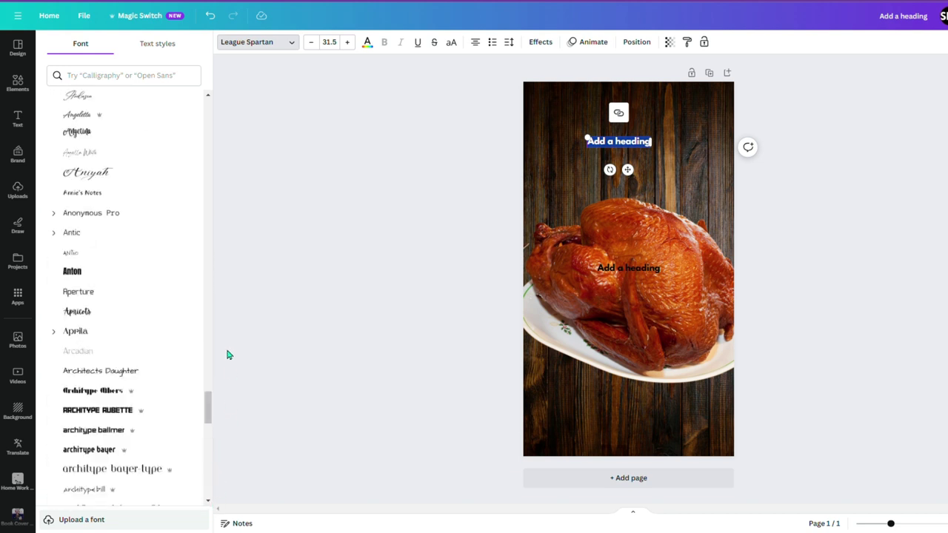
{"action": "left_click_drag", "start_coordinate": [587, 138], "coordinate": [459, 110]}
{"action": "left_click_drag", "start_coordinate": [564, 170], "coordinate": [638, 160]}
{"action": "scroll", "coordinate": [197, 192], "scroll_direction": "down", "scroll_amount": 5}
{"action": "scroll", "coordinate": [138, 193], "scroll_direction": "up", "scroll_amount": 5}
{"action": "left_click", "coordinate": [110, 121]}
- Replace the upper heading's text with "Thanks" and colour it a custom bright orange
{"action": "key", "text": "BackSpace"}
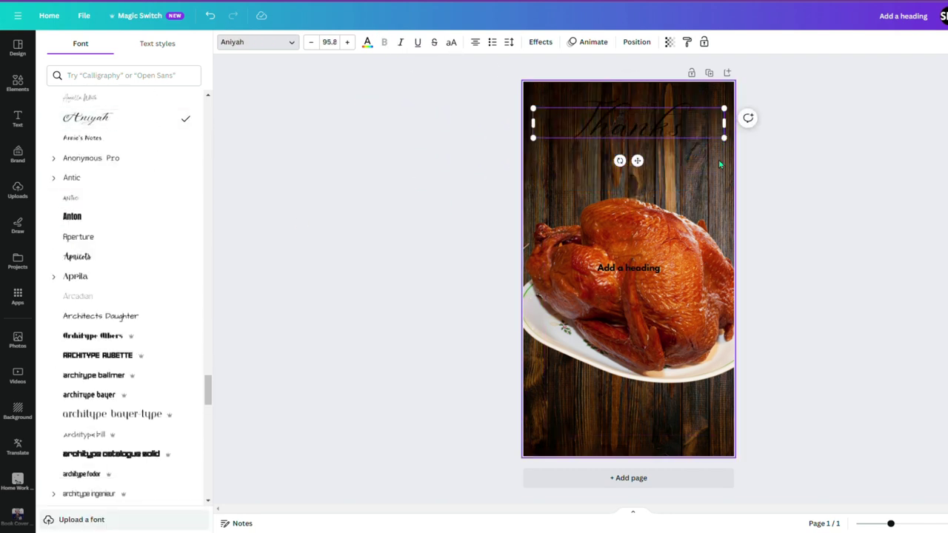
{"action": "type", "text": "Thank"}
{"action": "left_click", "coordinate": [366, 41]}
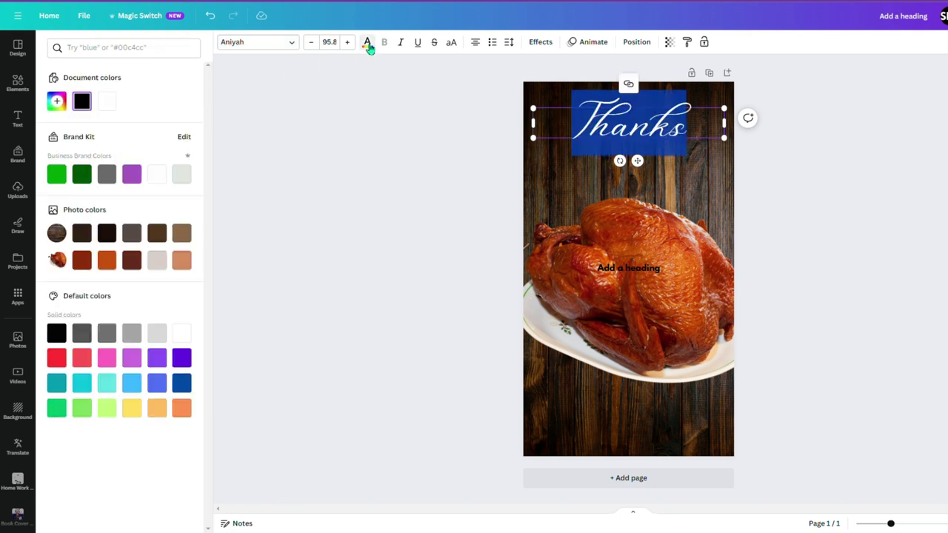
{"action": "left_click", "coordinate": [182, 408]}
{"action": "left_click", "coordinate": [57, 102]}
{"action": "left_click_drag", "start_coordinate": [64, 185], "coordinate": [77, 189]}
{"action": "left_click", "coordinate": [593, 160]}
- Narrow the "Thanks" text box and centre it close to the page's upper edge
{"action": "left_click_drag", "start_coordinate": [533, 123], "coordinate": [556, 169]}
{"action": "left_click_drag", "start_coordinate": [641, 160], "coordinate": [637, 142]}
{"action": "left_click", "coordinate": [789, 185]}
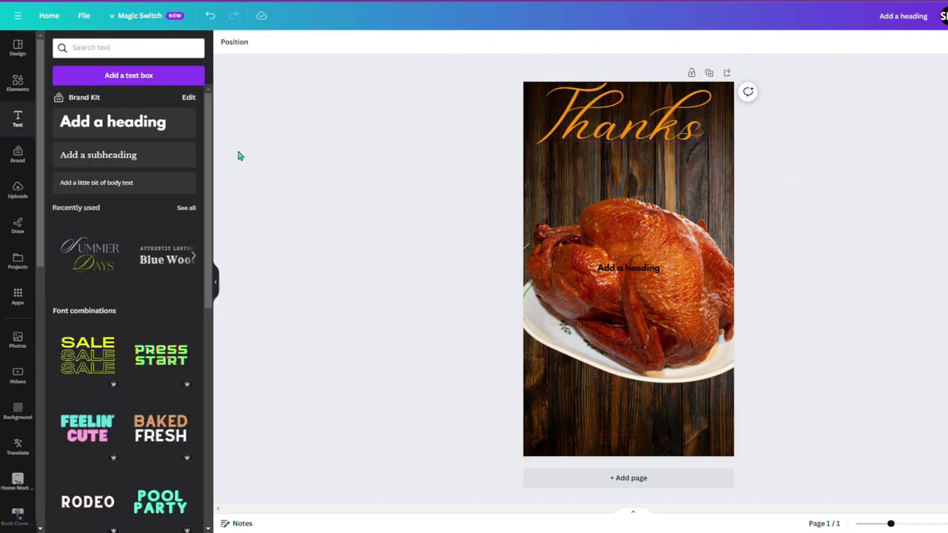
- Add a second heading reading "Giving", enlarge it and delete the leftover "Add a heading" placeholder on the turkey
{"action": "left_click", "coordinate": [159, 127]}
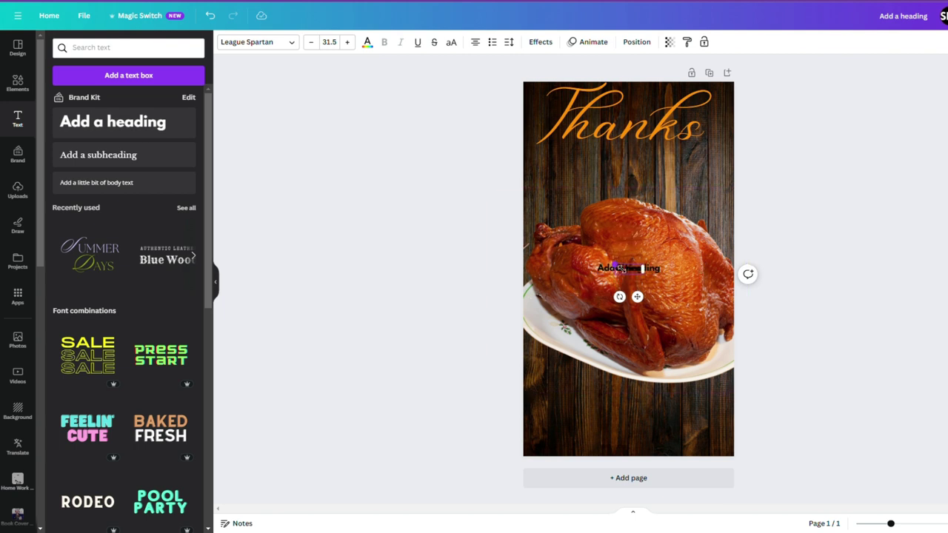
{"action": "left_click_drag", "start_coordinate": [621, 268], "coordinate": [542, 240]}
{"action": "left_click", "coordinate": [652, 269]}
{"action": "key", "text": "Delete"}
- Centre the "Giving" heading below "Thanks" and format it in uppercase at size 166
{"action": "left_click_drag", "start_coordinate": [607, 254], "coordinate": [634, 172]}
{"action": "left_click", "coordinate": [452, 43]}
{"action": "left_click_drag", "start_coordinate": [564, 194], "coordinate": [511, 208]}
{"action": "left_click_drag", "start_coordinate": [634, 183], "coordinate": [670, 181]}
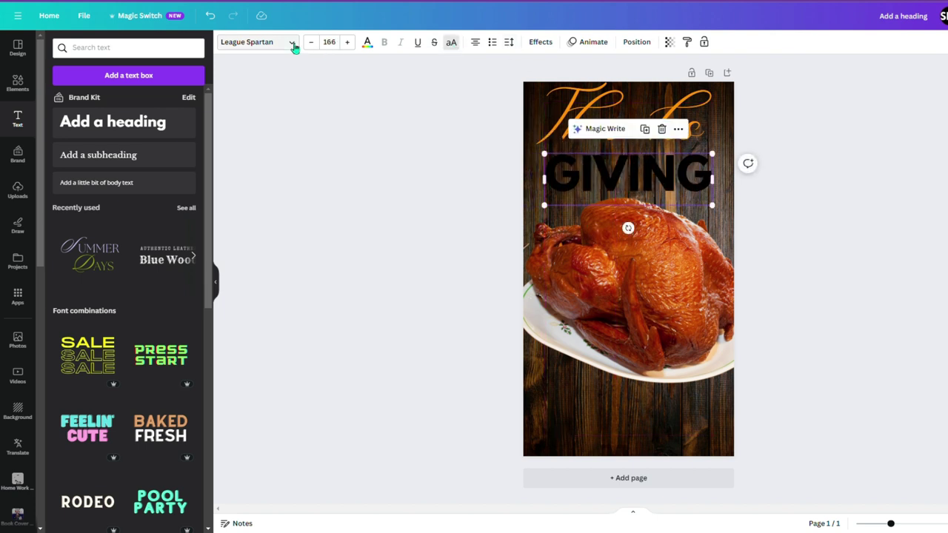
- Search the fonts for "beb" and set the "GIVING" heading to Bebas Neue Cyrillic
{"action": "left_click", "coordinate": [294, 43]}
{"action": "left_click", "coordinate": [109, 78]}
{"action": "type", "text": "beb"}
{"action": "key", "text": "Return"}
{"action": "left_click", "coordinate": [81, 147]}
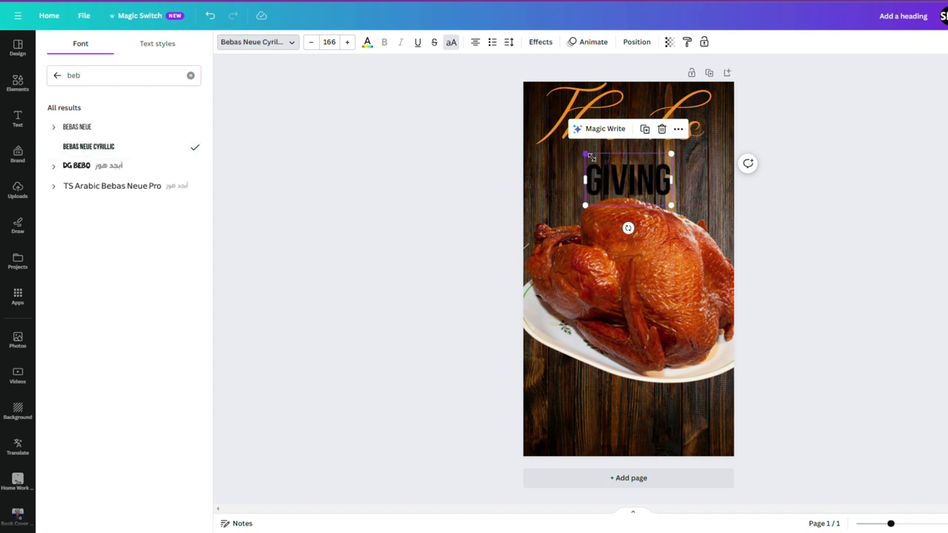
- Enlarge "GIVING" to size 302 directly under "Thanks" and give it the same orange colour
{"action": "left_click_drag", "start_coordinate": [587, 154], "coordinate": [518, 113]}
{"action": "left_click", "coordinate": [760, 191]}
{"action": "left_click_drag", "start_coordinate": [652, 184], "coordinate": [634, 176]}
{"action": "left_click", "coordinate": [366, 43]}
{"action": "left_click", "coordinate": [106, 101]}
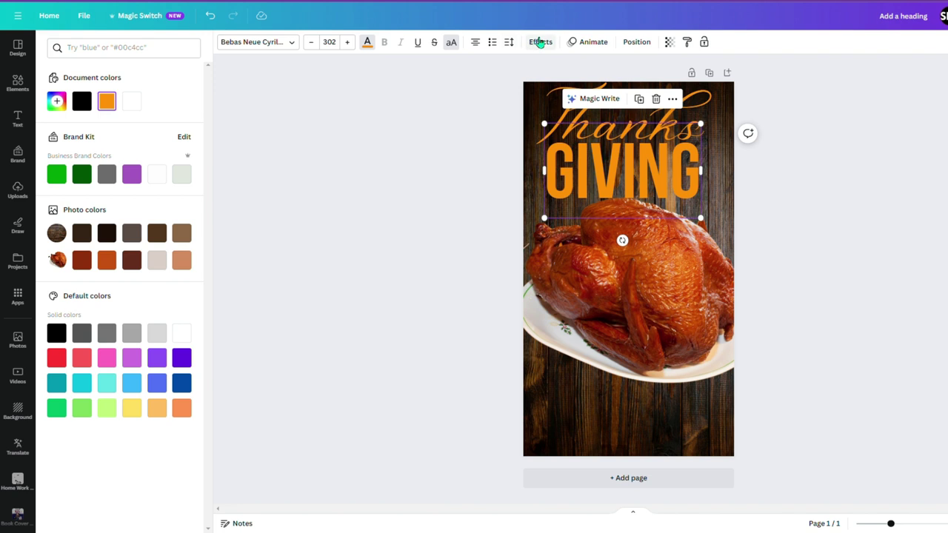
- Apply a Shadow effect to "GIVING" with a very dark brown colour, blur 25 and a raised transparency value
{"action": "left_click", "coordinate": [540, 42]}
{"action": "left_click", "coordinate": [120, 104]}
{"action": "left_click", "coordinate": [183, 265]}
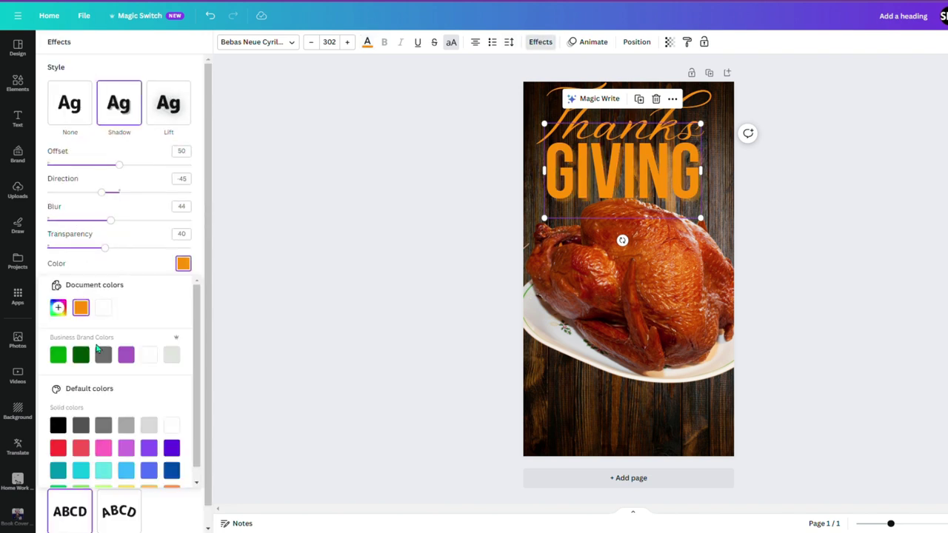
{"action": "left_click", "coordinate": [58, 426]}
{"action": "scroll", "coordinate": [154, 422], "scroll_direction": "down", "scroll_amount": 1}
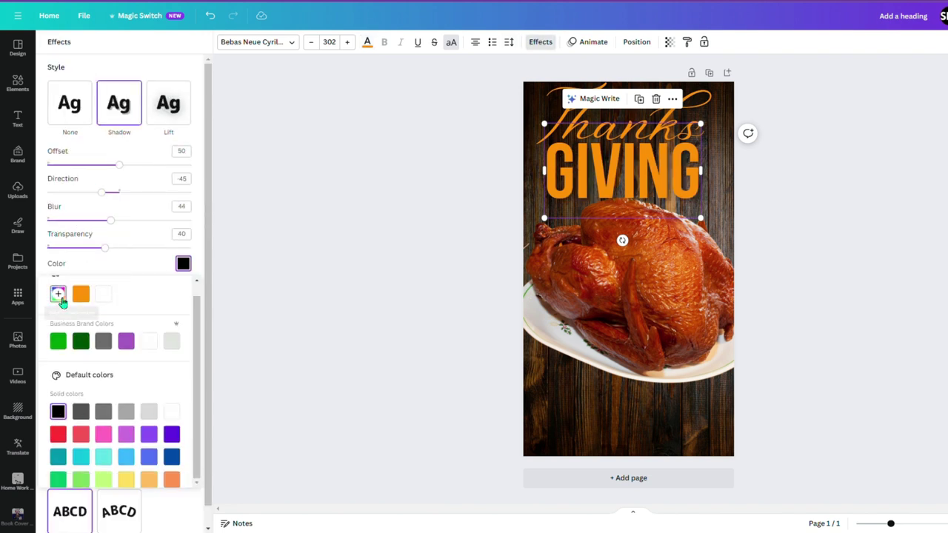
{"action": "left_click", "coordinate": [60, 295]}
{"action": "left_click", "coordinate": [78, 376]}
{"action": "left_click", "coordinate": [71, 377]}
{"action": "left_click_drag", "start_coordinate": [192, 350], "coordinate": [189, 361]}
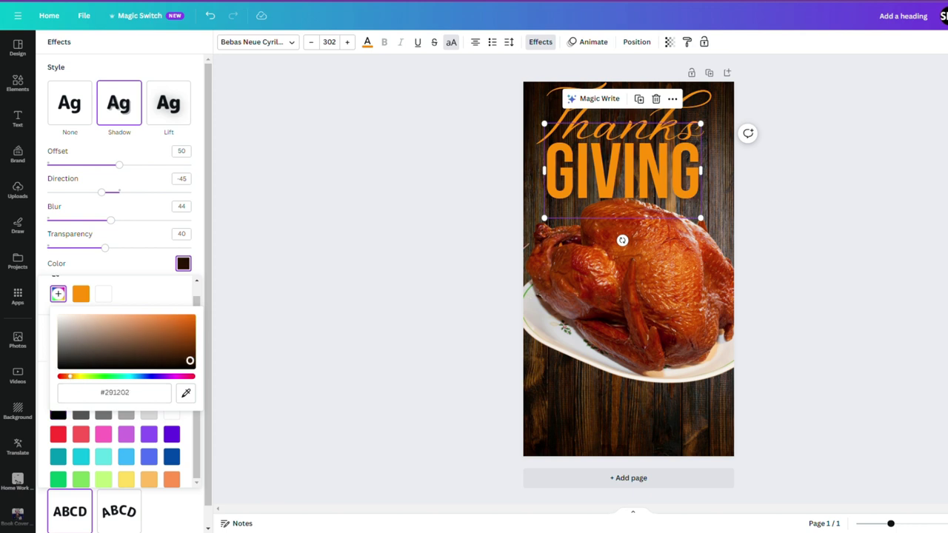
{"action": "left_click_drag", "start_coordinate": [105, 248], "coordinate": [168, 248]}
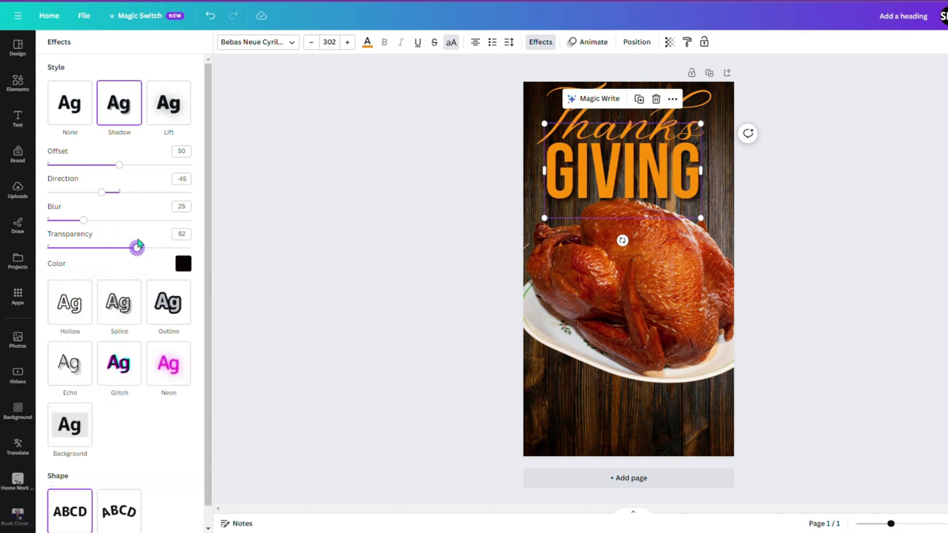
{"action": "left_click", "coordinate": [698, 202]}
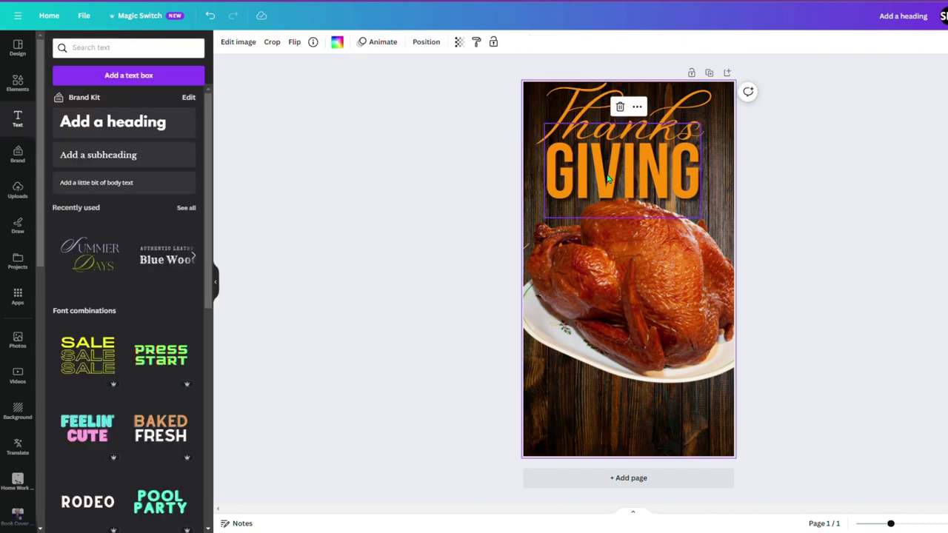
- Apply the Neon effect to the "GIVING" heading at intensity 50
{"action": "left_click", "coordinate": [375, 45]}
{"action": "left_click", "coordinate": [541, 41]}
{"action": "left_click", "coordinate": [158, 361]}
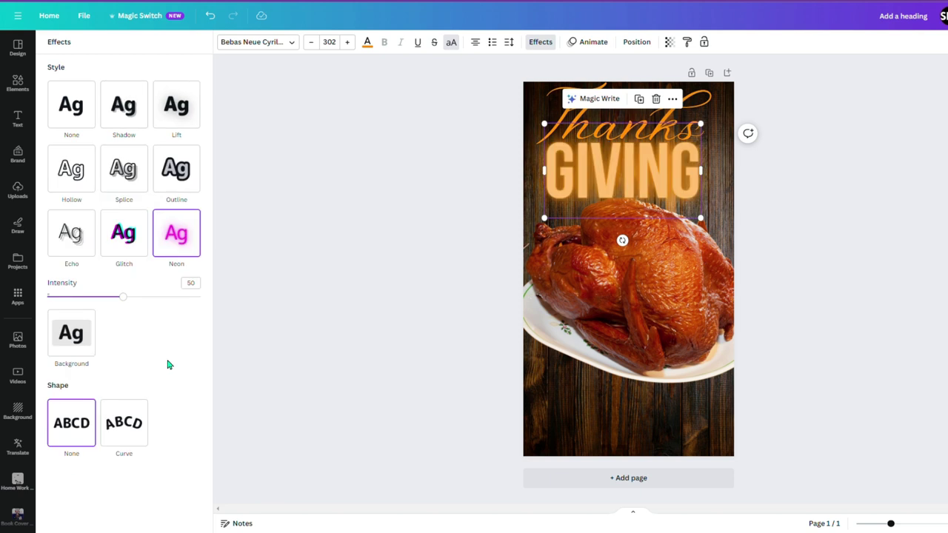
- Apply a Drop shadow to the turkey image with direction Top-right, offset 2 and transparency about 43
{"action": "left_click", "coordinate": [622, 252]}
{"action": "left_click", "coordinate": [426, 41]}
{"action": "left_click", "coordinate": [437, 45]}
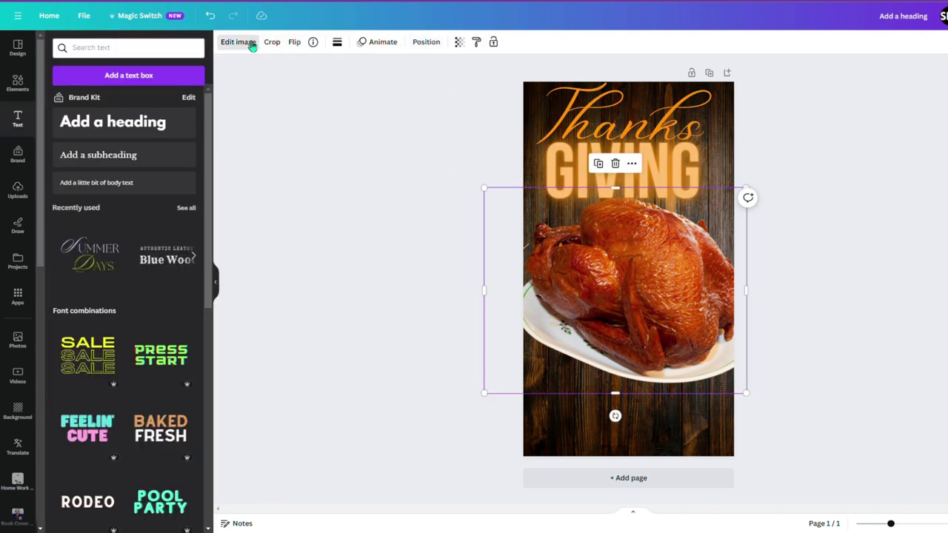
{"action": "left_click", "coordinate": [238, 41]}
{"action": "scroll", "coordinate": [119, 348], "scroll_direction": "down", "scroll_amount": 6}
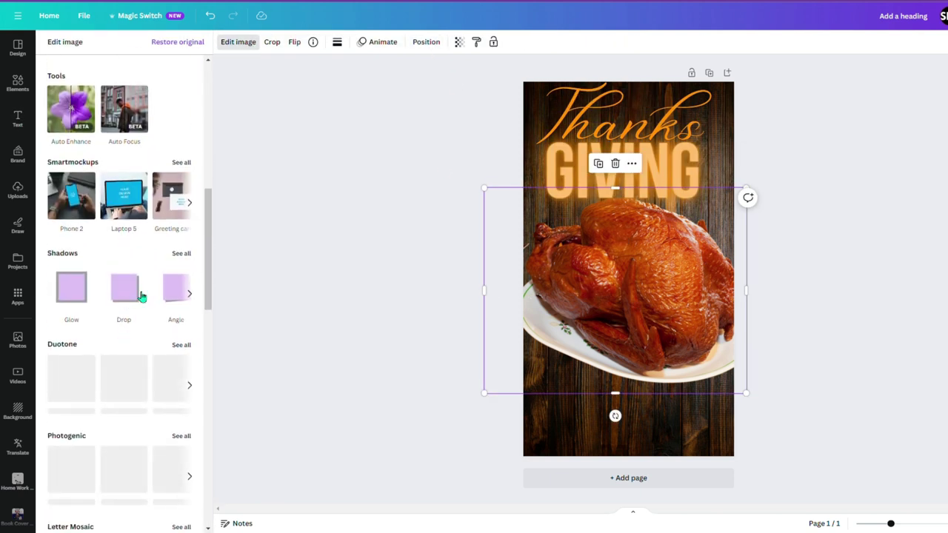
{"action": "left_click", "coordinate": [123, 300]}
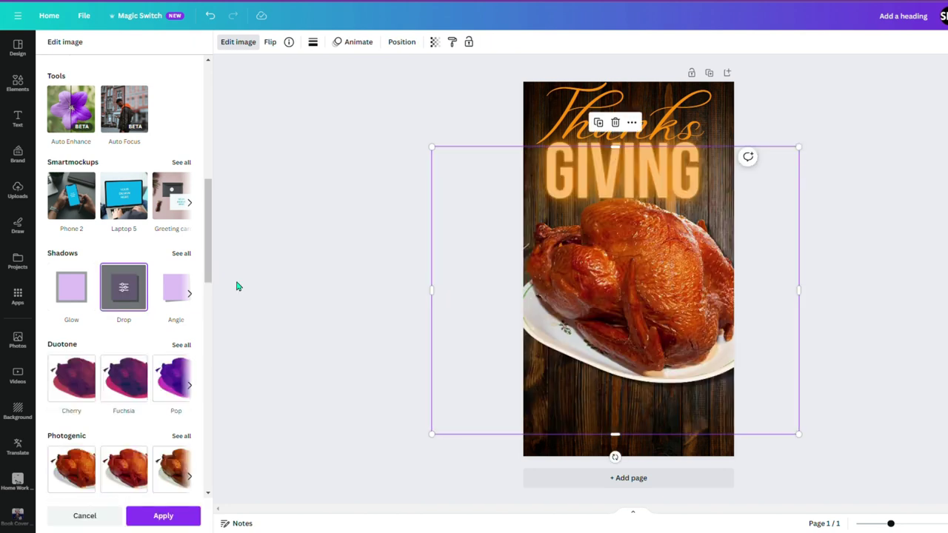
{"action": "left_click", "coordinate": [135, 286]}
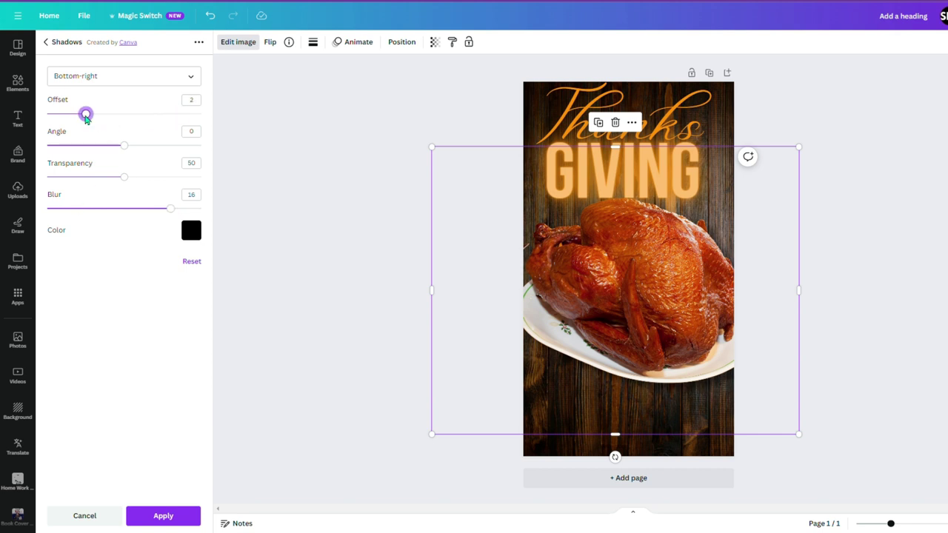
{"action": "left_click", "coordinate": [194, 78]}
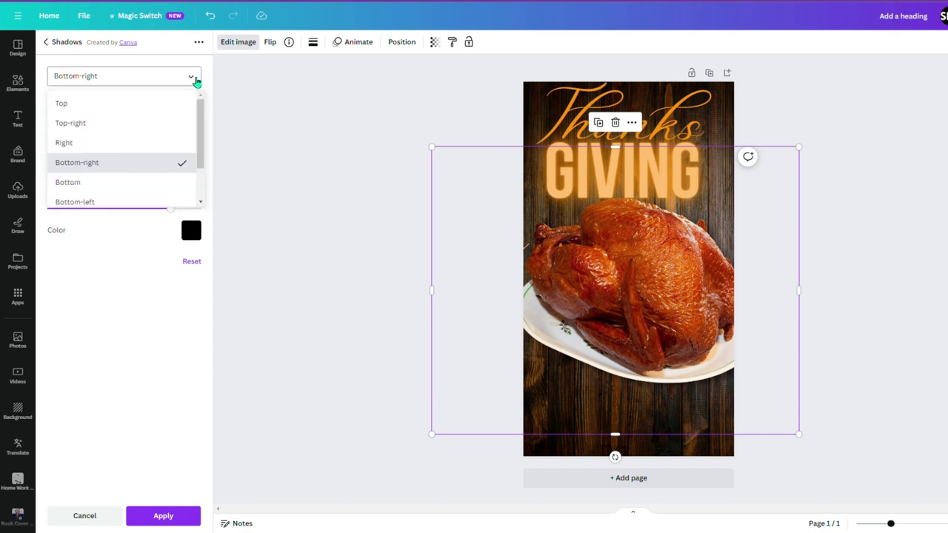
{"action": "left_click", "coordinate": [106, 124]}
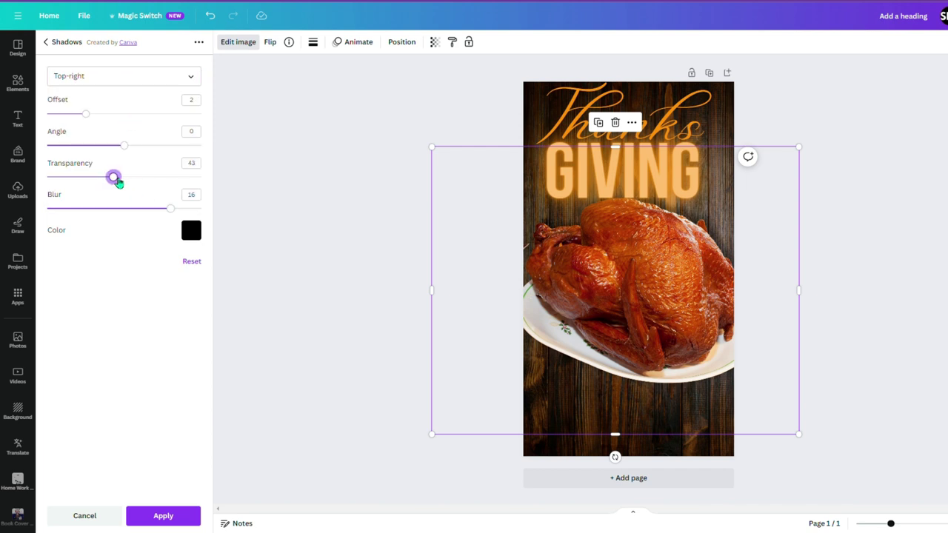
{"action": "left_click", "coordinate": [178, 516]}
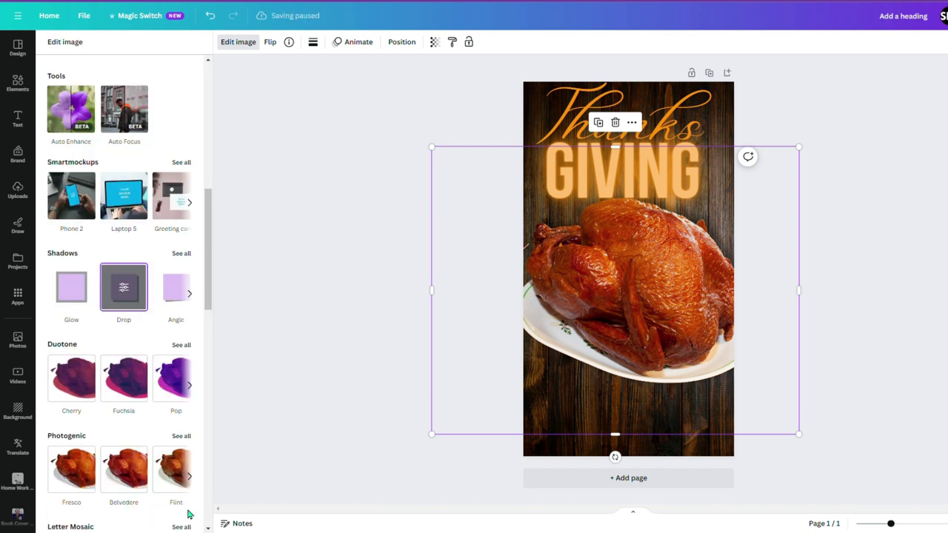
{"action": "left_click", "coordinate": [864, 271]}
- Try the Lift, Shadow, Splice and Echo effects on the "Thanks" heading
{"action": "left_click", "coordinate": [607, 108]}
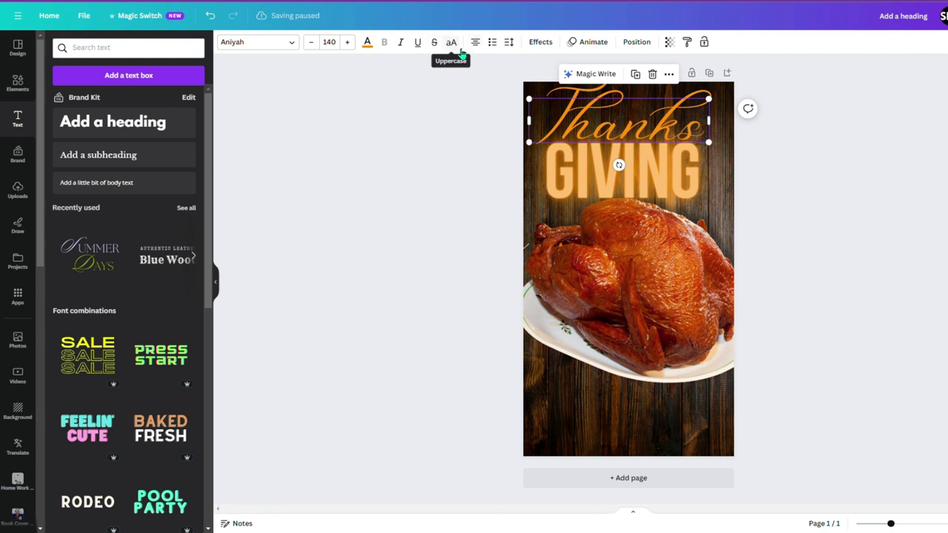
{"action": "left_click", "coordinate": [540, 42]}
{"action": "left_click", "coordinate": [175, 117]}
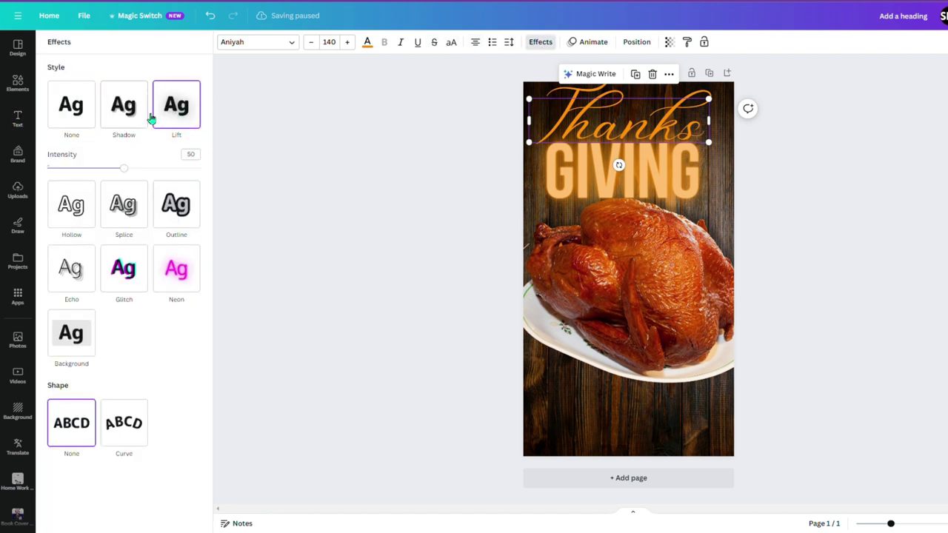
{"action": "left_click", "coordinate": [138, 115]}
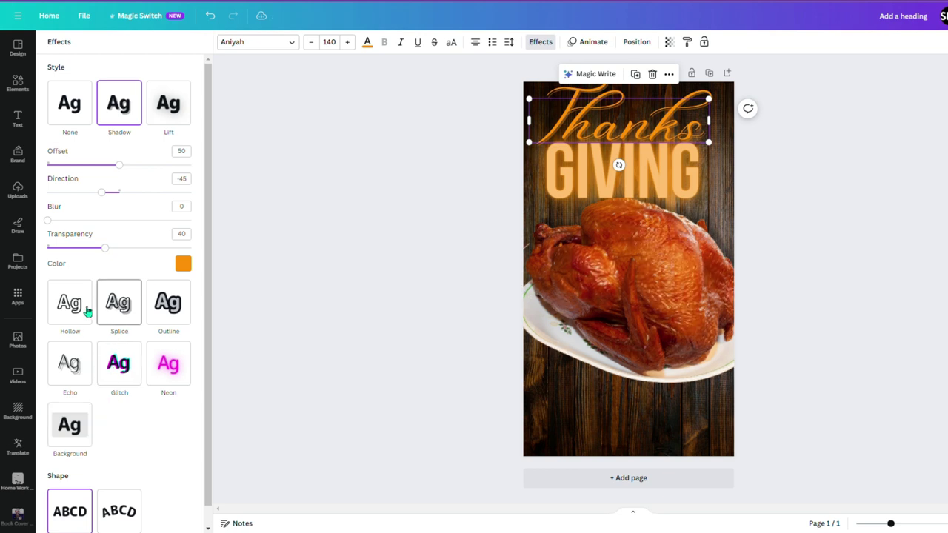
{"action": "left_click", "coordinate": [120, 310]}
{"action": "left_click", "coordinate": [56, 354]}
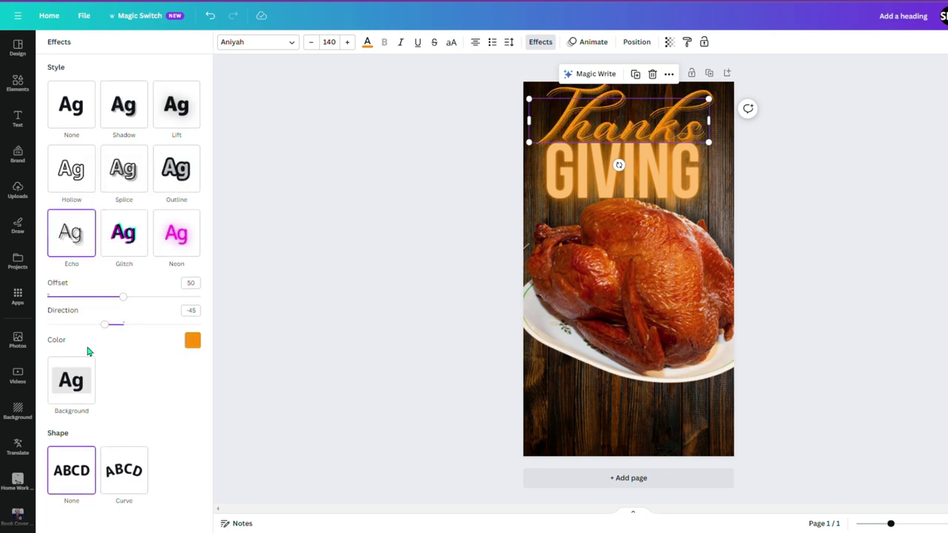
- Apply the Outline effect to "Thanks" with thickness 20 and a near-white colour
{"action": "left_click", "coordinate": [170, 176]}
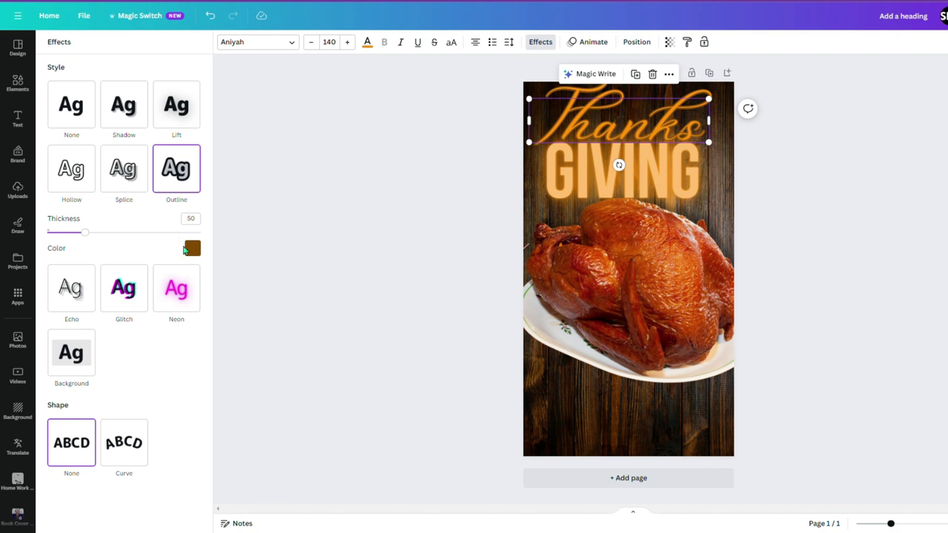
{"action": "left_click", "coordinate": [192, 248]}
{"action": "left_click_drag", "start_coordinate": [96, 235], "coordinate": [62, 232]}
{"action": "left_click", "coordinate": [194, 250]}
{"action": "left_click", "coordinate": [154, 342]}
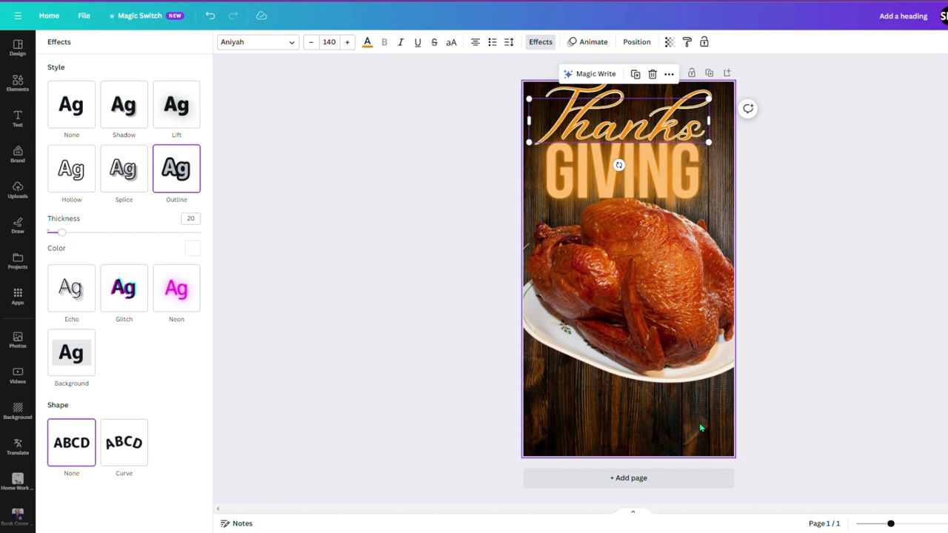
{"action": "left_click", "coordinate": [700, 423]}
- Place a copy of the "GIVING" heading at the lower end of the page, reading "DINNER" at size 189
{"action": "left_click", "coordinate": [654, 165]}
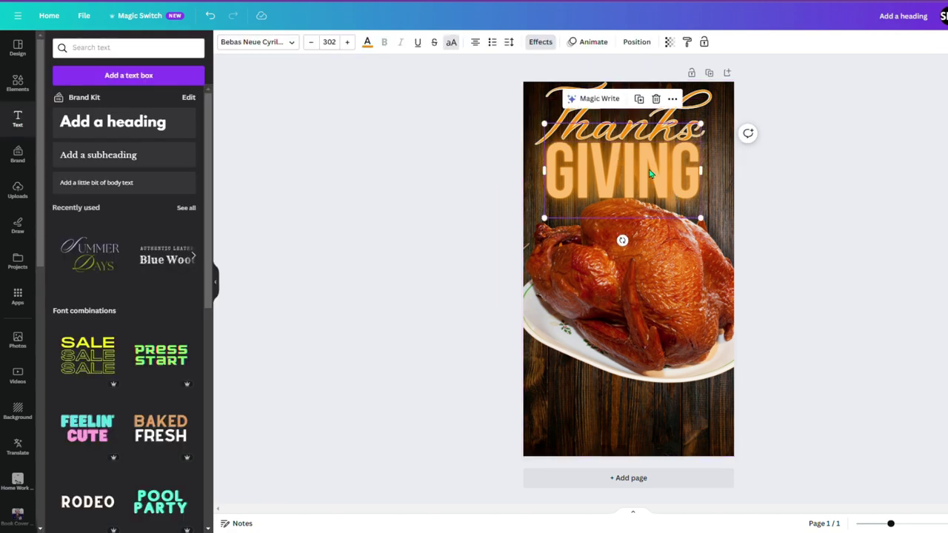
{"action": "key", "text": "ctrl+d"}
{"action": "left_click_drag", "start_coordinate": [651, 174], "coordinate": [652, 389]}
{"action": "double_click", "coordinate": [652, 390]}
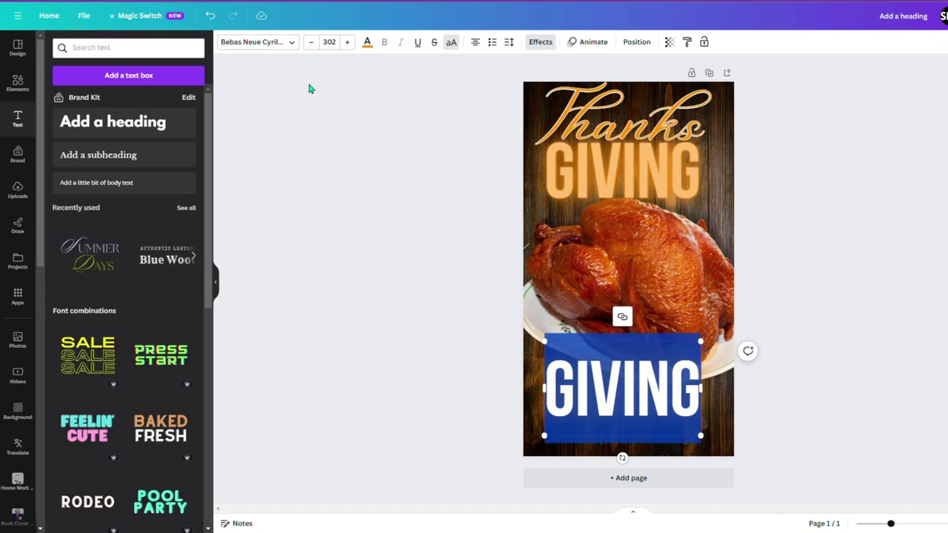
{"action": "type", "text": "DINNER"}
{"action": "left_click_drag", "start_coordinate": [535, 342], "coordinate": [563, 397]}
{"action": "left_click_drag", "start_coordinate": [710, 433], "coordinate": [698, 436]}
- Move the turkey image to the front of the layer order, above all the text
{"action": "left_click", "coordinate": [644, 348]}
{"action": "left_click", "coordinate": [426, 42]}
{"action": "left_click", "coordinate": [177, 50]}
{"action": "left_click_drag", "start_coordinate": [174, 204], "coordinate": [155, 106]}
- Scale the turkey down and move it up to overlap "GIVING", with a slightly larger "DINNER" raised directly beneath the plate
{"action": "left_click", "coordinate": [662, 428]}
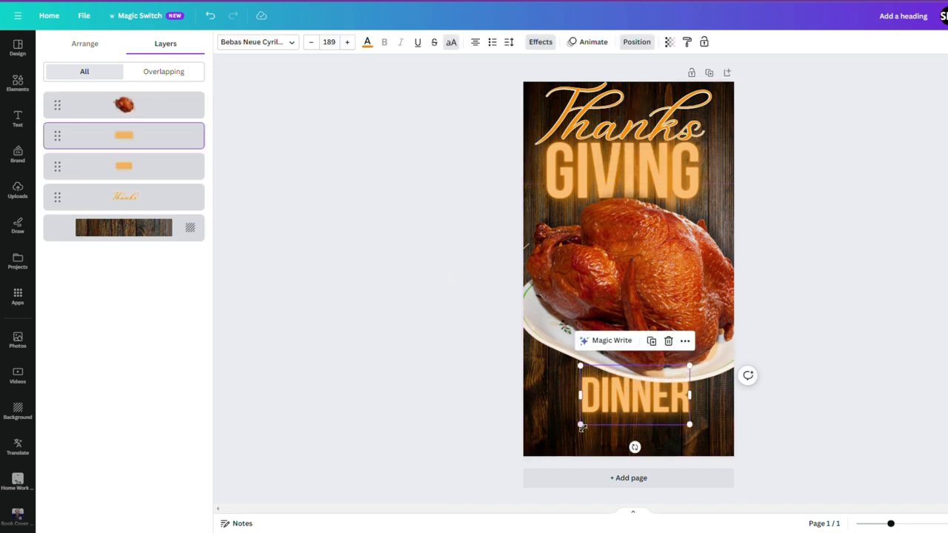
{"action": "left_click", "coordinate": [665, 300]}
{"action": "mouse_move", "coordinate": [760, 388]}
{"action": "left_mouse_down"}
{"action": "mouse_move", "coordinate": [748, 375]}
{"action": "mouse_move", "coordinate": [751, 382]}
{"action": "left_mouse_up"}
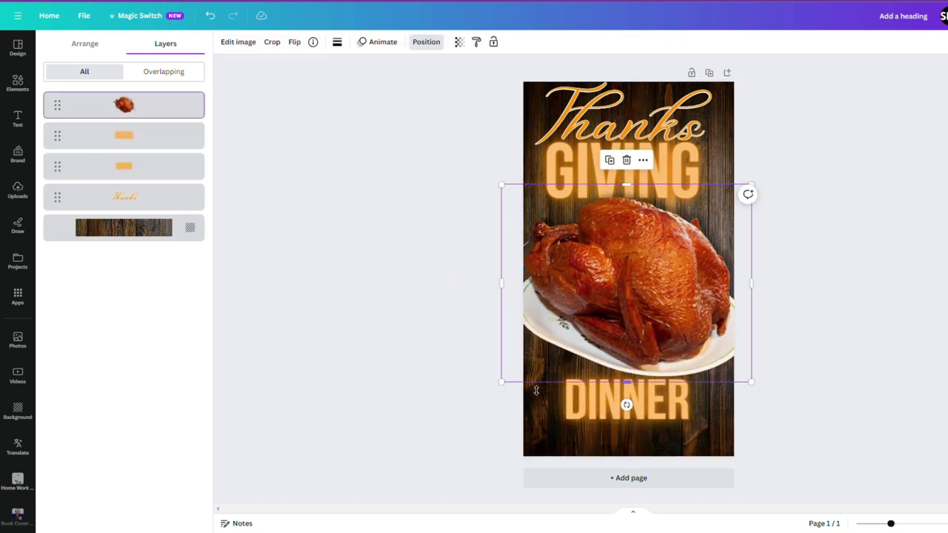
{"action": "left_click_drag", "start_coordinate": [503, 382], "coordinate": [524, 366]}
{"action": "left_click_drag", "start_coordinate": [624, 257], "coordinate": [625, 266]}
{"action": "left_click_drag", "start_coordinate": [623, 403], "coordinate": [624, 385]}
{"action": "left_click_drag", "start_coordinate": [645, 259], "coordinate": [647, 231]}
{"action": "left_click_drag", "start_coordinate": [639, 390], "coordinate": [639, 363]}
- Reduce "Thanks" to size 117 and position it centred just above "GIVING"
{"action": "left_click", "coordinate": [616, 111]}
{"action": "left_click_drag", "start_coordinate": [529, 98], "coordinate": [560, 117]}
{"action": "left_click_drag", "start_coordinate": [624, 138], "coordinate": [603, 137]}
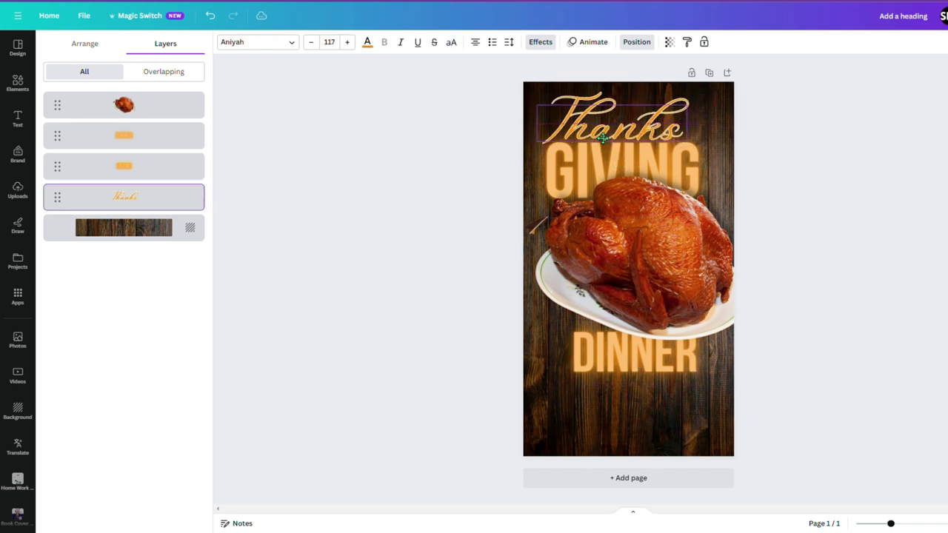
{"action": "left_click", "coordinate": [795, 252]}
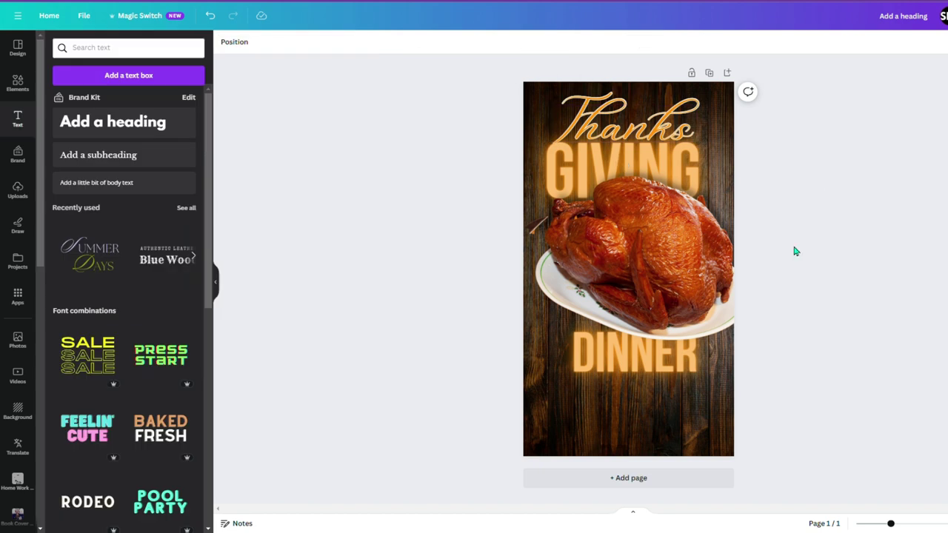
- Search the design elements for "ripped paper"
{"action": "left_click", "coordinate": [626, 374]}
{"action": "left_click", "coordinate": [626, 426]}
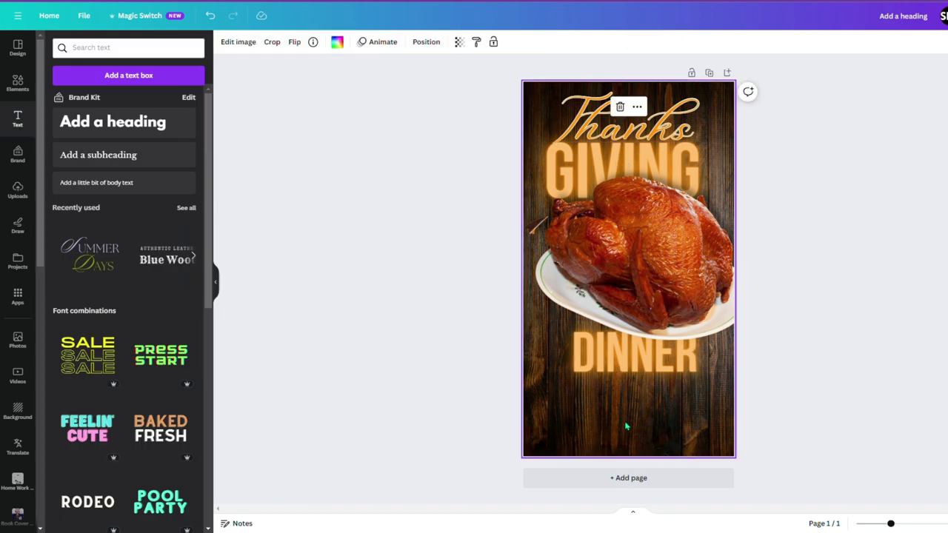
{"action": "left_click", "coordinate": [18, 83]}
{"action": "left_click", "coordinate": [115, 48]}
{"action": "type", "text": "ripped pape"}
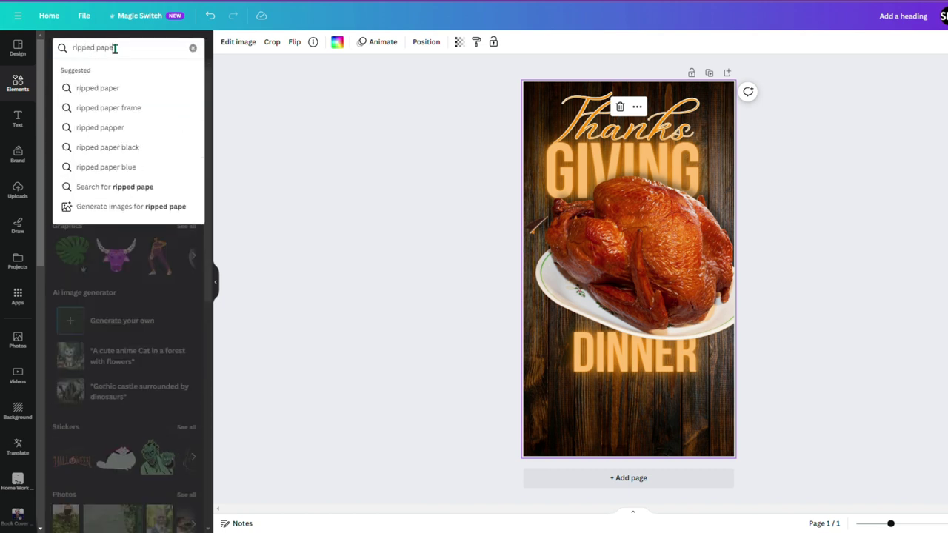
{"action": "type", "text": "r"}
{"action": "key", "text": "Return"}
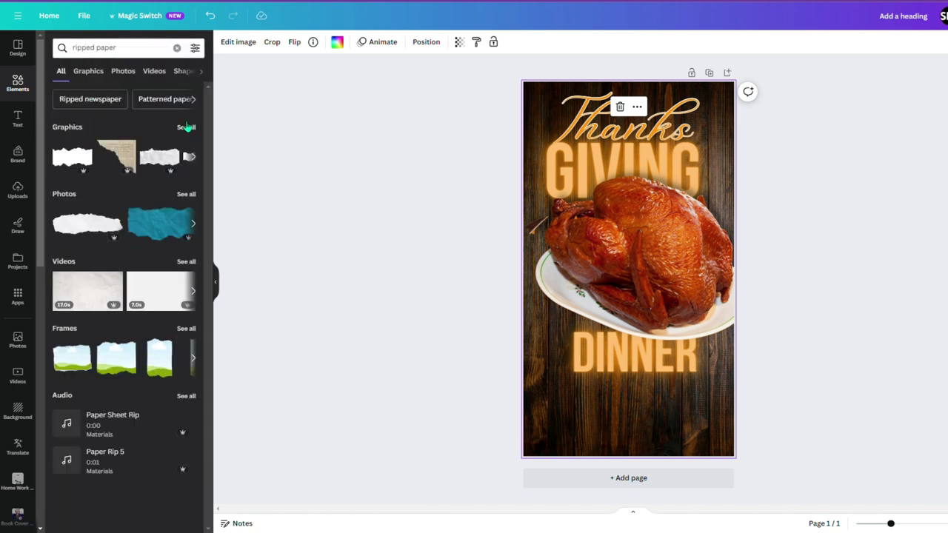
- Add a narrow white ripped paper strip from the photo results and place it below "DINNER"
{"action": "left_click", "coordinate": [186, 194]}
{"action": "scroll", "coordinate": [157, 304], "scroll_direction": "down", "scroll_amount": 5}
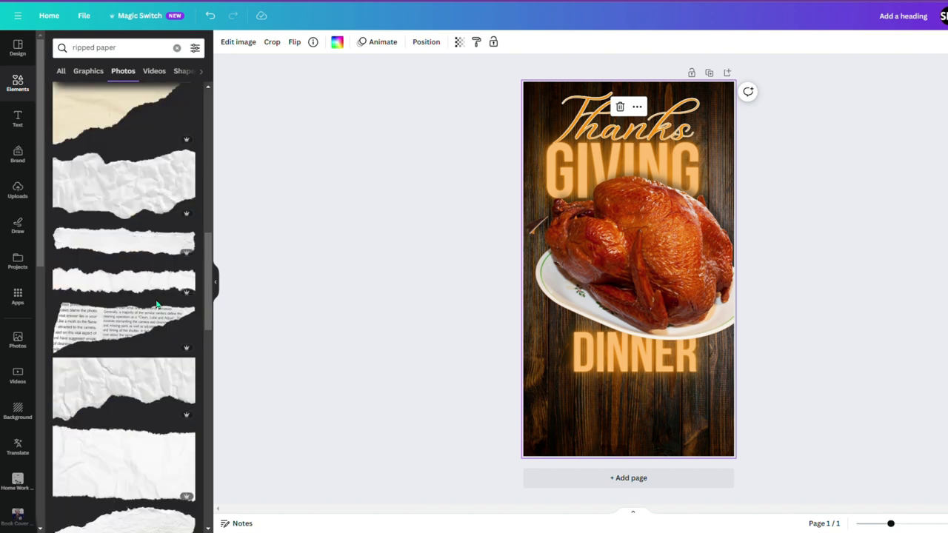
{"action": "left_click", "coordinate": [119, 252]}
{"action": "left_click_drag", "start_coordinate": [586, 257], "coordinate": [590, 391]}
- Recolour the ripped paper strip with the Mustard Duotone effect
{"action": "left_click", "coordinate": [239, 42]}
{"action": "scroll", "coordinate": [142, 321], "scroll_direction": "down", "scroll_amount": 10}
{"action": "scroll", "coordinate": [140, 323], "scroll_direction": "down", "scroll_amount": 2}
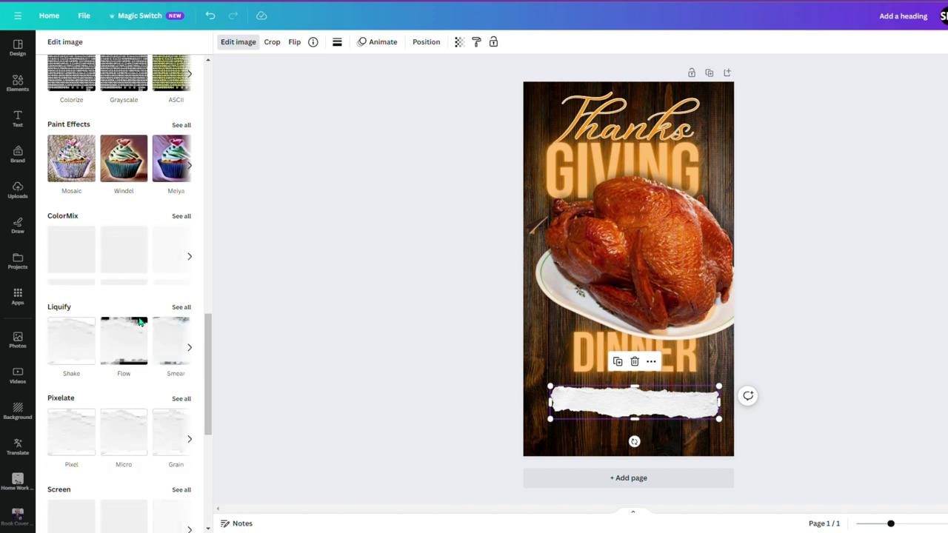
{"action": "scroll", "coordinate": [106, 333], "scroll_direction": "down", "scroll_amount": 2}
{"action": "scroll", "coordinate": [106, 333], "scroll_direction": "up", "scroll_amount": 2}
{"action": "left_click", "coordinate": [183, 216]}
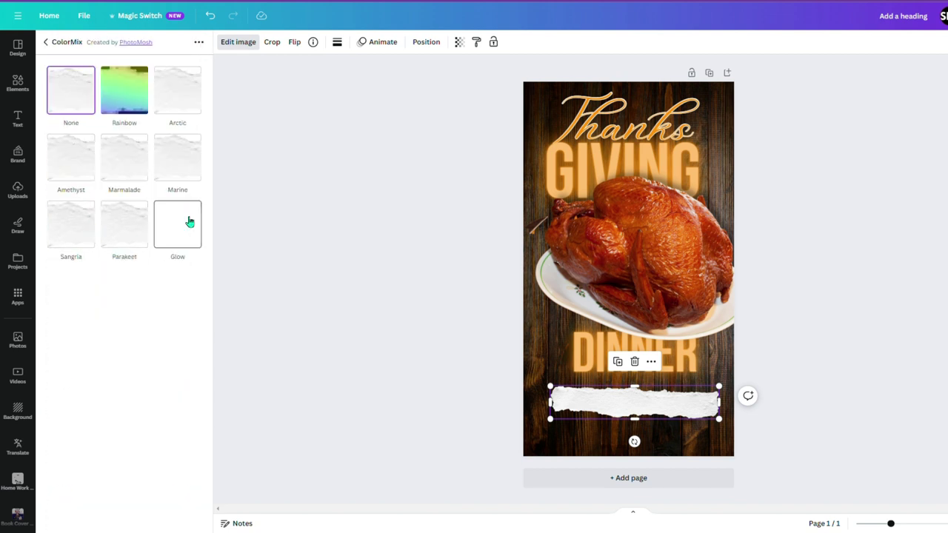
{"action": "scroll", "coordinate": [107, 315], "scroll_direction": "down", "scroll_amount": 2}
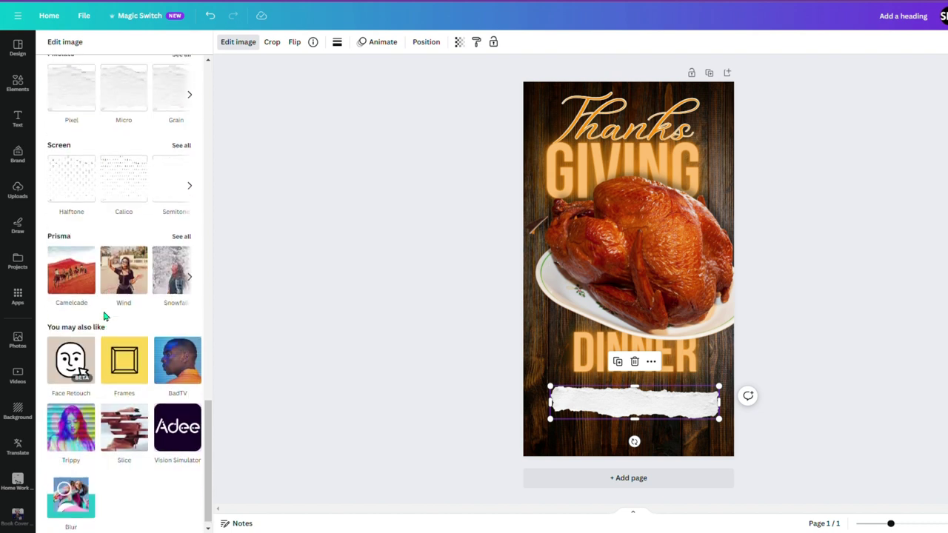
{"action": "scroll", "coordinate": [110, 310], "scroll_direction": "up", "scroll_amount": 10}
{"action": "left_click", "coordinate": [187, 212]}
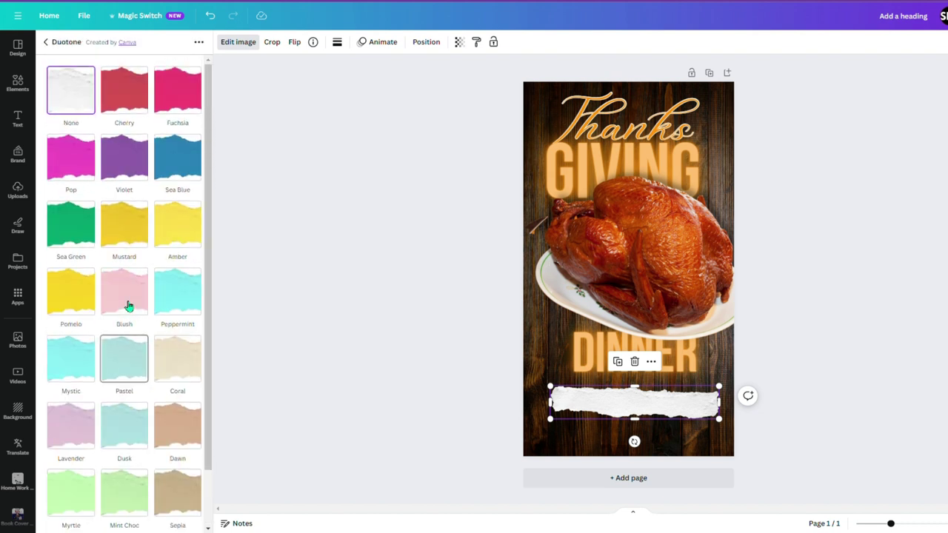
{"action": "left_click", "coordinate": [132, 235]}
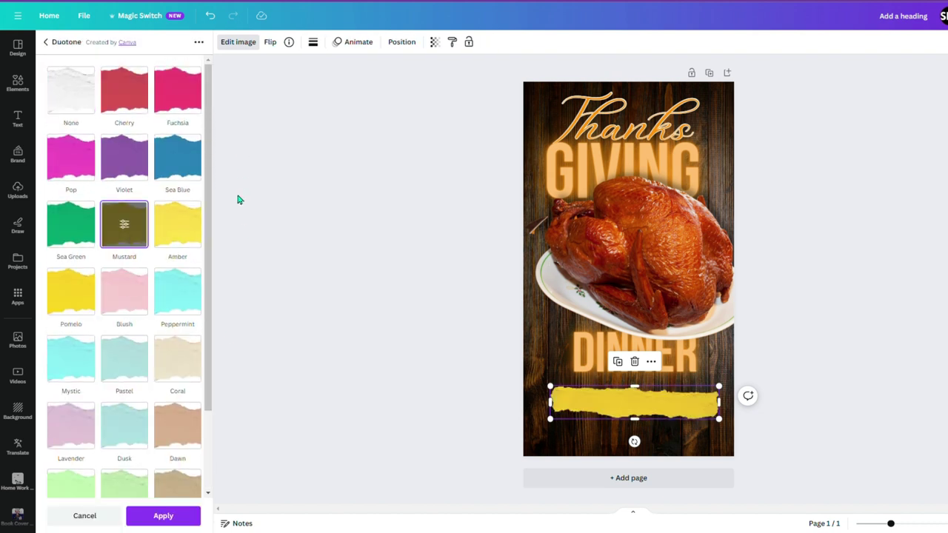
{"action": "left_click", "coordinate": [189, 519]}
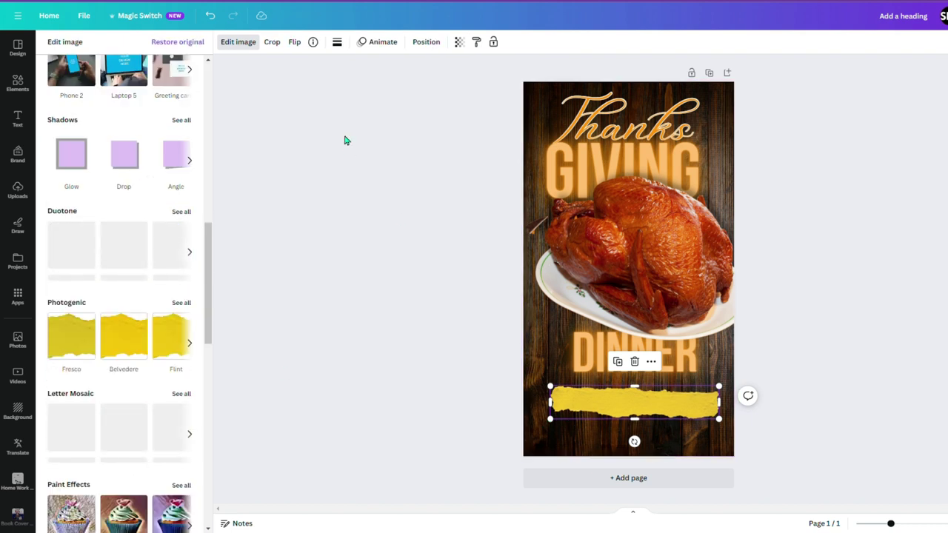
- Adjust the paper strip to brightness 26, tint -55, vignette 63, clarity 40 and vibrance 48
{"action": "scroll", "coordinate": [144, 201], "scroll_direction": "up", "scroll_amount": 6}
{"action": "left_click_drag", "start_coordinate": [122, 211], "coordinate": [140, 213]}
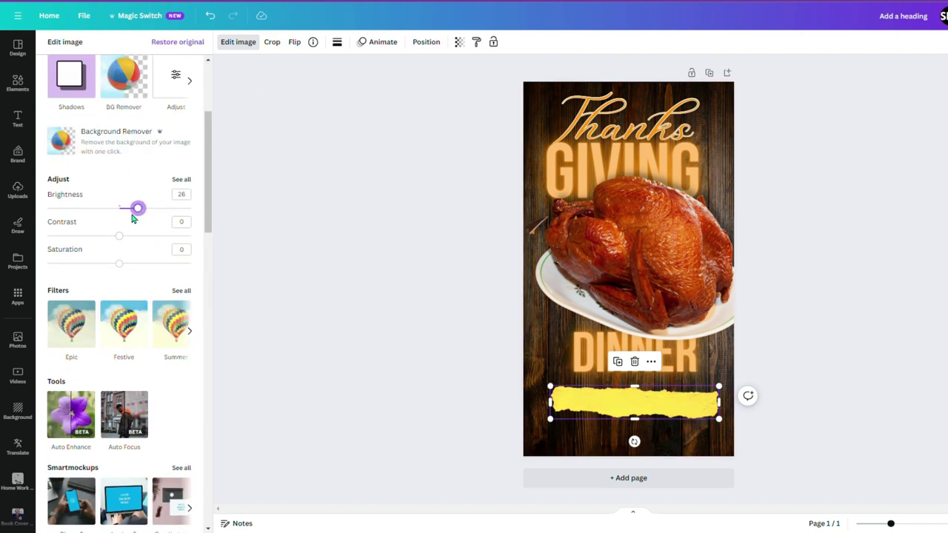
{"action": "scroll", "coordinate": [127, 239], "scroll_direction": "down", "scroll_amount": 1}
{"action": "scroll", "coordinate": [140, 238], "scroll_direction": "up", "scroll_amount": 2}
{"action": "left_click", "coordinate": [181, 234]}
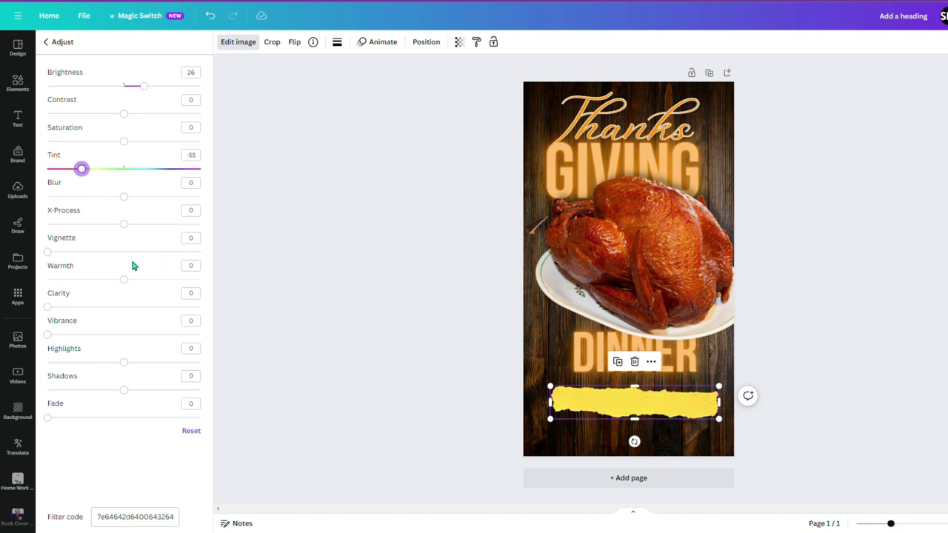
{"action": "left_click_drag", "start_coordinate": [54, 256], "coordinate": [158, 257]}
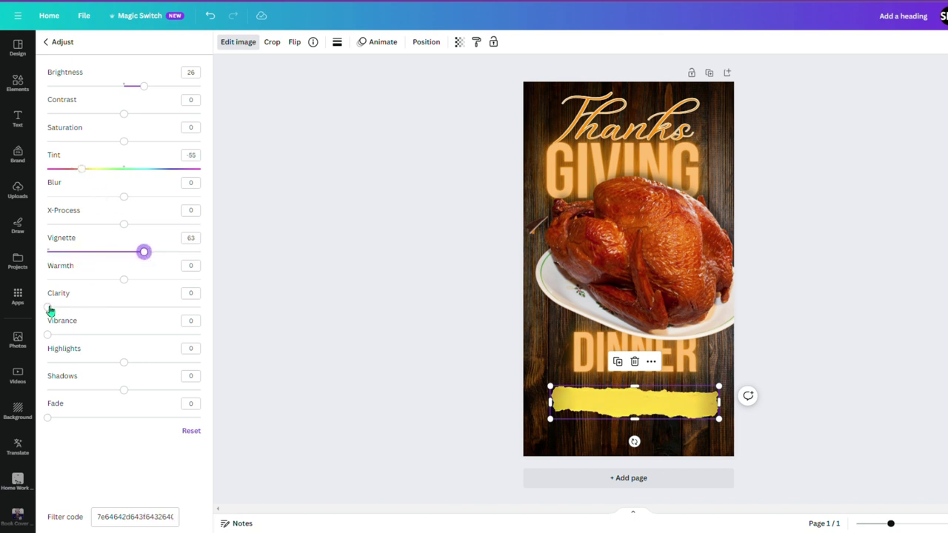
{"action": "mouse_move", "coordinate": [125, 363]}
{"action": "left_mouse_down"}
{"action": "mouse_move", "coordinate": [158, 362]}
{"action": "mouse_move", "coordinate": [124, 373]}
{"action": "left_mouse_up"}
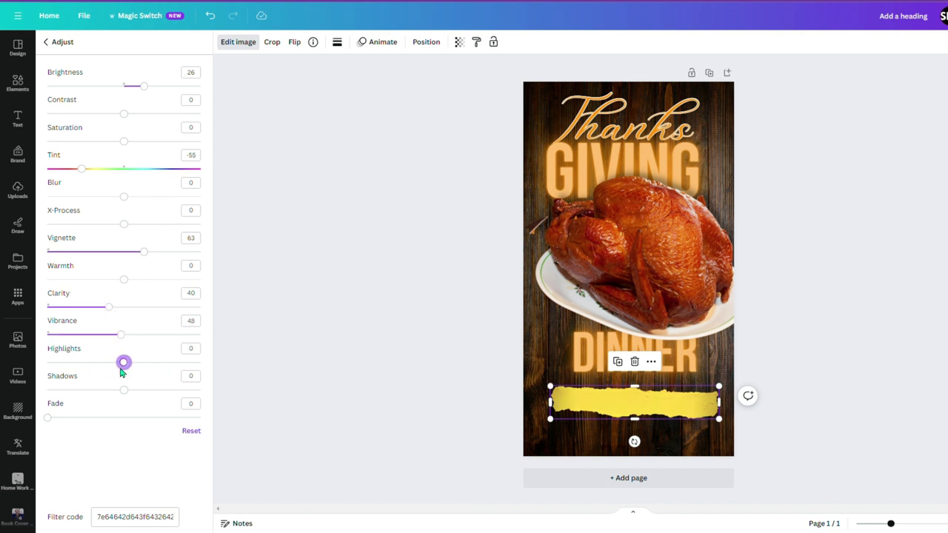
{"action": "left_click_drag", "start_coordinate": [205, 393], "coordinate": [203, 391]}
- Restore the ripped paper strip to its original look, removing the yellow recolouring
{"action": "left_click", "coordinate": [601, 408]}
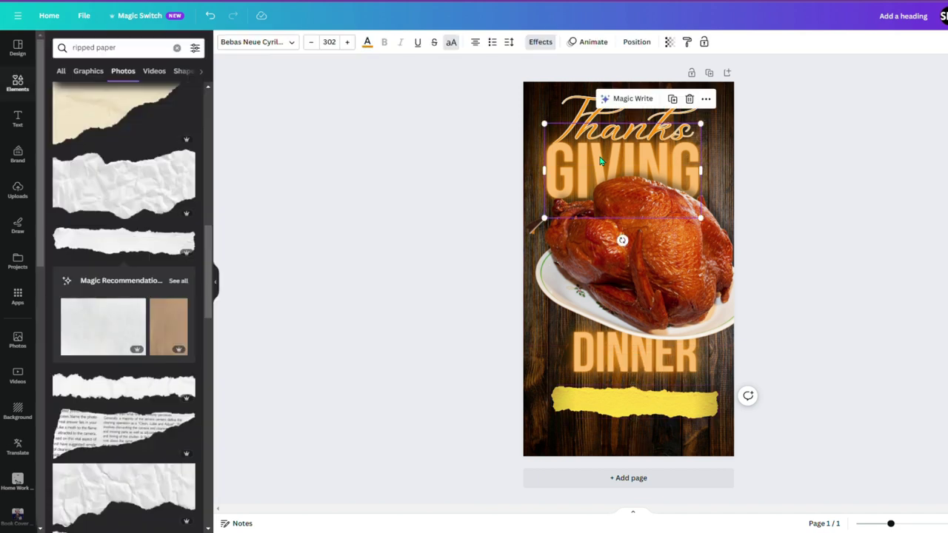
{"action": "left_click", "coordinate": [238, 42]}
{"action": "scroll", "coordinate": [129, 370], "scroll_direction": "down", "scroll_amount": 15}
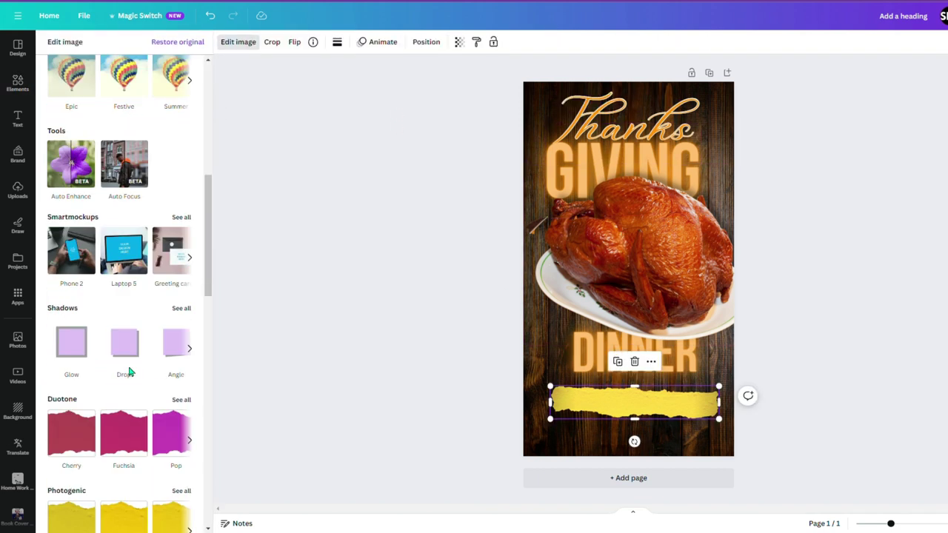
{"action": "scroll", "coordinate": [130, 371], "scroll_direction": "down", "scroll_amount": 3}
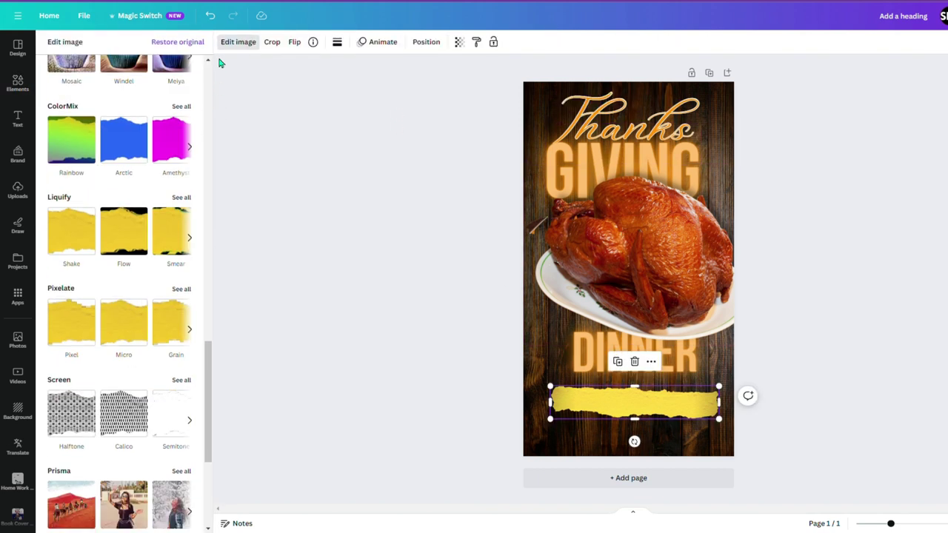
{"action": "left_click", "coordinate": [197, 46]}
{"action": "scroll", "coordinate": [187, 275], "scroll_direction": "up", "scroll_amount": 10}
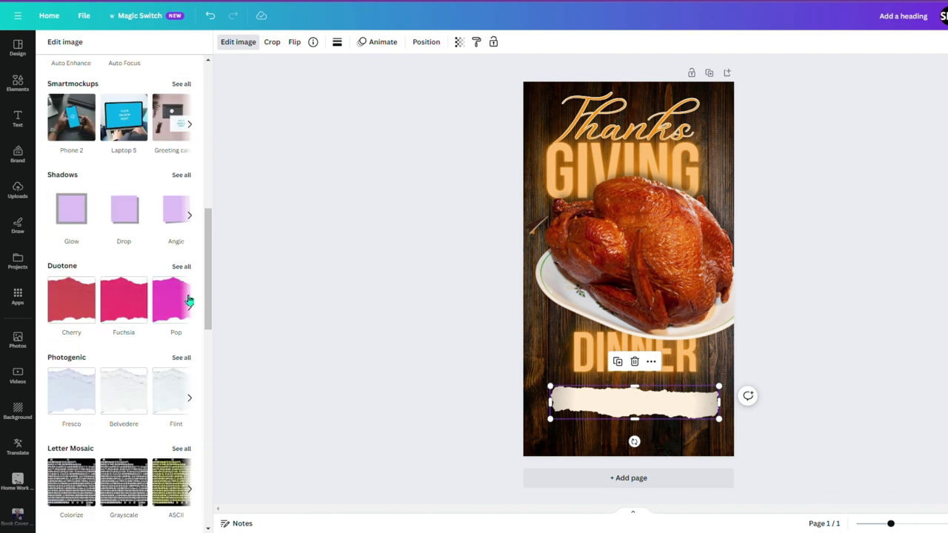
- Apply the Outrun filter from the Photogenic effects' Color Pop group to the ripped paper strip
{"action": "left_click", "coordinate": [191, 360]}
{"action": "scroll", "coordinate": [190, 348], "scroll_direction": "down", "scroll_amount": 10}
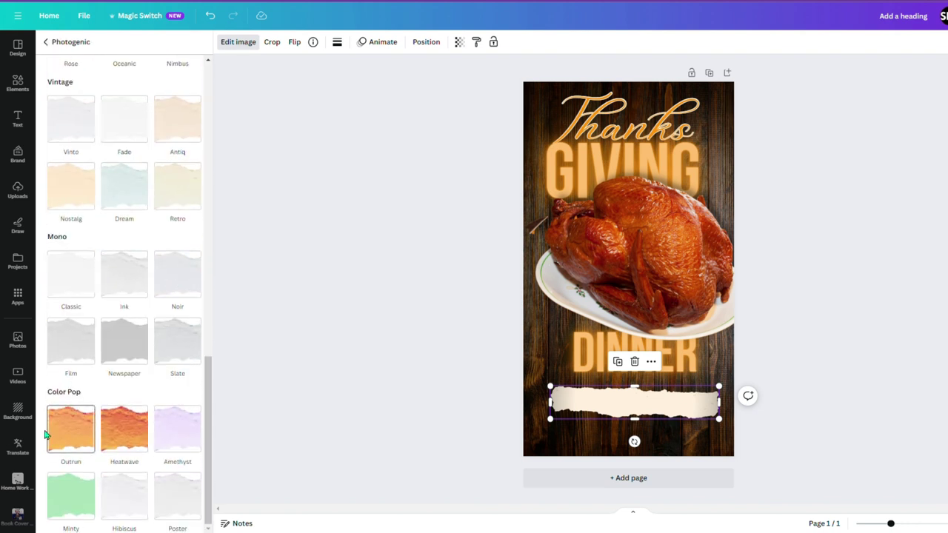
{"action": "left_click", "coordinate": [73, 428]}
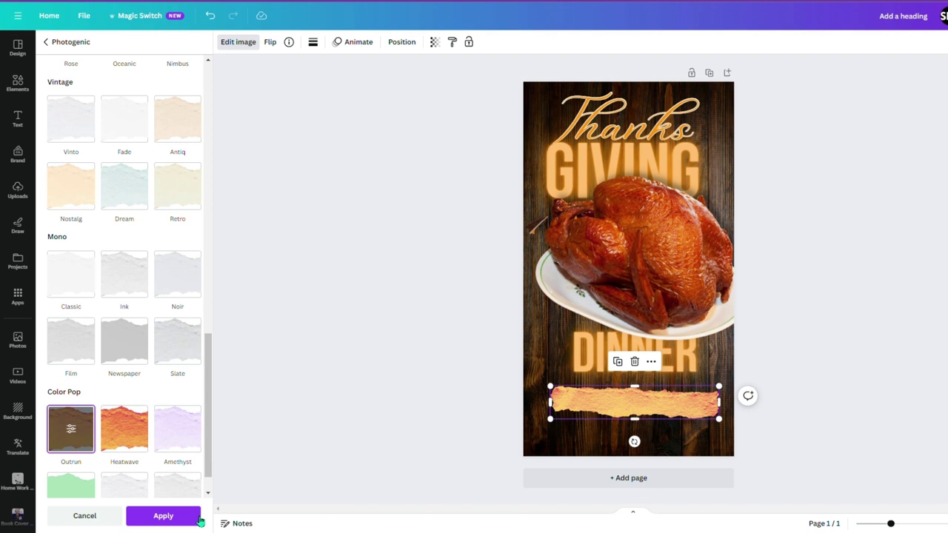
{"action": "left_click", "coordinate": [191, 517]}
- Set the ripped paper strip's vignette adjustment to 50
{"action": "scroll", "coordinate": [141, 311], "scroll_direction": "down", "scroll_amount": 8}
{"action": "scroll", "coordinate": [147, 300], "scroll_direction": "up", "scroll_amount": 9}
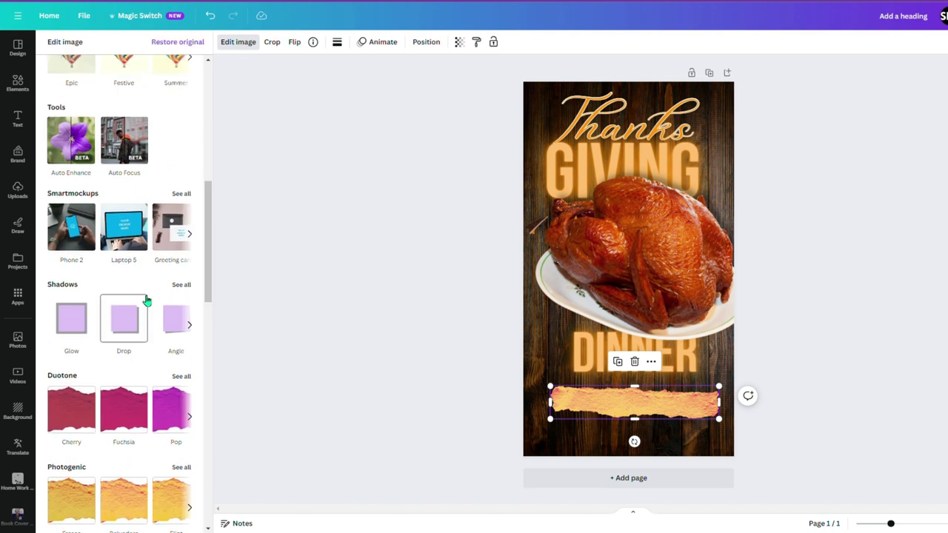
{"action": "scroll", "coordinate": [147, 301], "scroll_direction": "up", "scroll_amount": 5}
{"action": "left_click", "coordinate": [183, 176]}
{"action": "left_click_drag", "start_coordinate": [49, 252], "coordinate": [126, 253]}
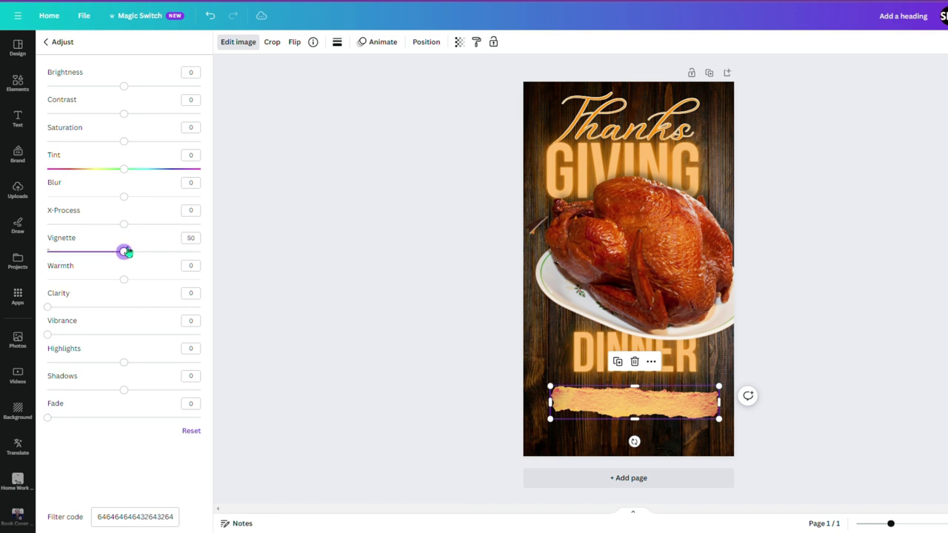
- Recolour the "GIVING" and "DINNER" text white
{"action": "left_click", "coordinate": [622, 170]}
{"action": "left_click", "coordinate": [368, 41]}
{"action": "left_click", "coordinate": [182, 360]}
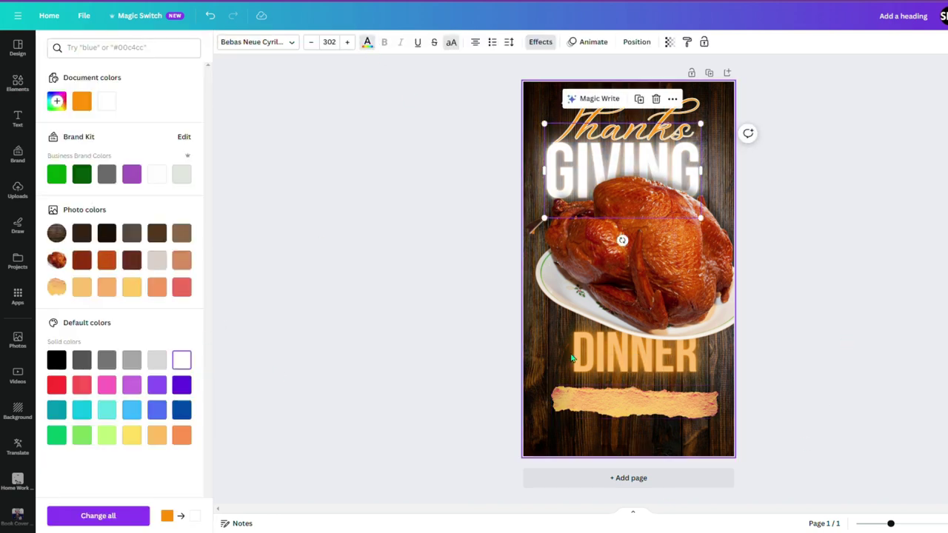
{"action": "left_click", "coordinate": [633, 354]}
{"action": "left_click", "coordinate": [183, 360]}
- Recolour the "Thanks" text with the light orange from the ripped paper strip's photo colours
{"action": "left_click", "coordinate": [587, 107]}
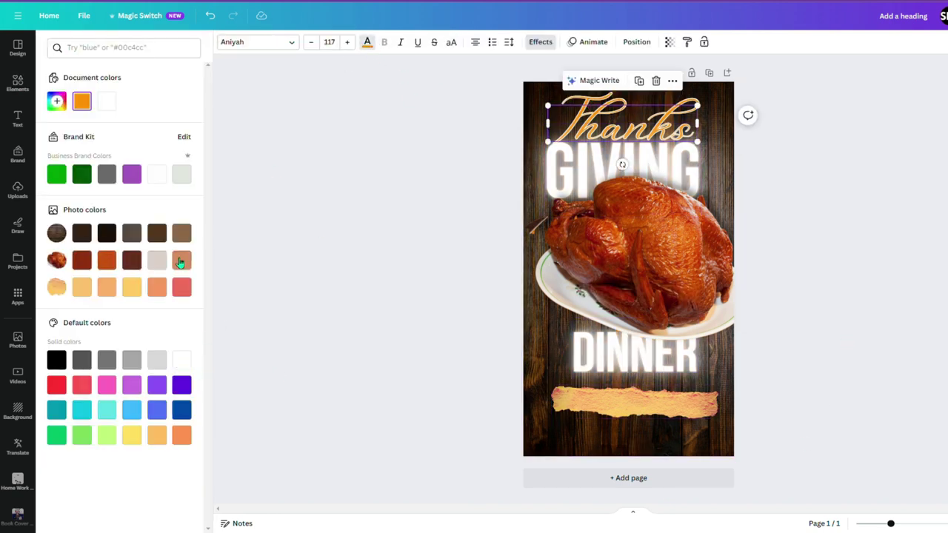
{"action": "left_click", "coordinate": [132, 287]}
{"action": "left_click", "coordinate": [84, 291]}
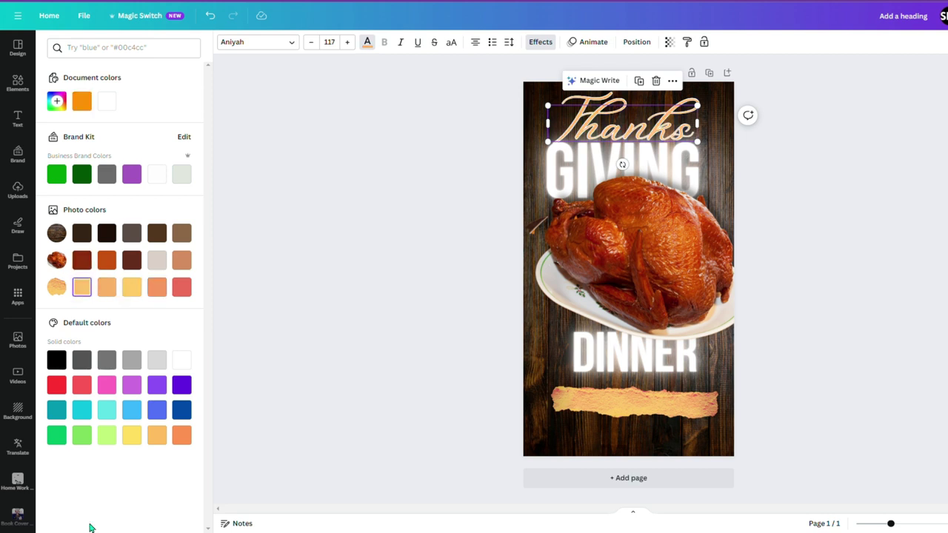
- Add a heading reading "Sat November 25th" in uppercase and place it on the ripped paper strip
{"action": "left_click", "coordinate": [622, 409]}
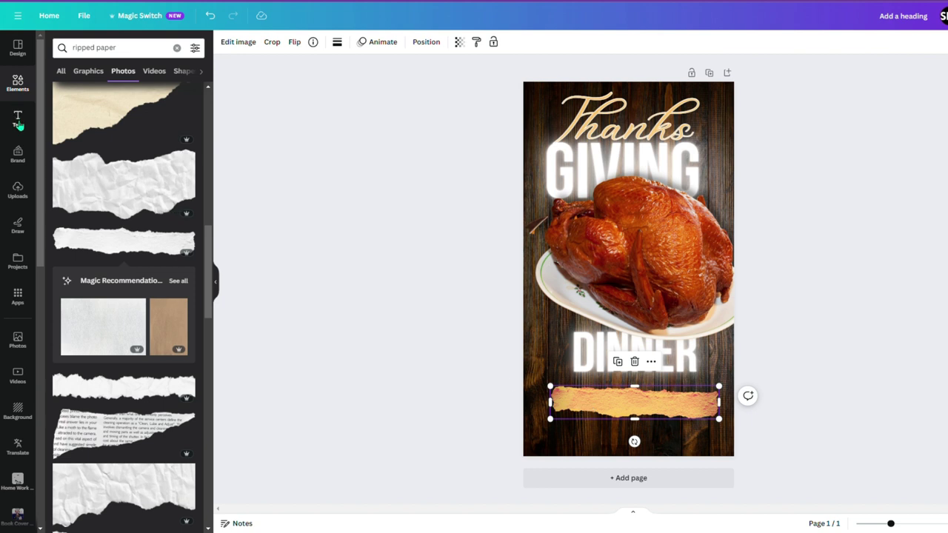
{"action": "left_click", "coordinate": [18, 118]}
{"action": "left_click", "coordinate": [130, 126]}
{"action": "type", "text": "Sat November"}
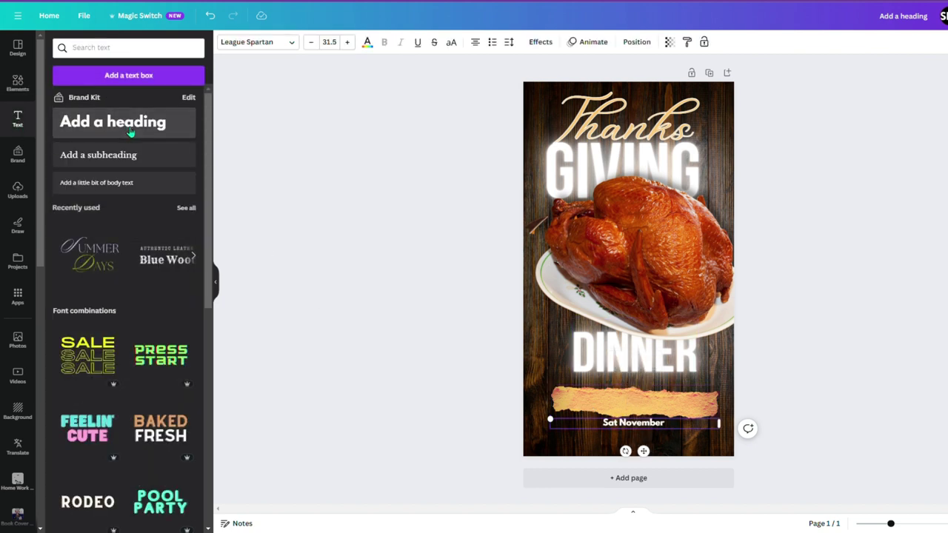
{"action": "left_click", "coordinate": [457, 46]}
{"action": "mouse_move", "coordinate": [643, 451]}
{"action": "left_mouse_down"}
{"action": "mouse_move", "coordinate": [659, 451]}
{"action": "mouse_move", "coordinate": [643, 429]}
{"action": "left_mouse_up"}
- Colour the date text dark brown #352316 and apply the Shadow text effect to it
{"action": "left_click", "coordinate": [367, 42]}
{"action": "left_click", "coordinate": [81, 259]}
{"action": "double_click", "coordinate": [648, 409]}
{"action": "left_click", "coordinate": [82, 234]}
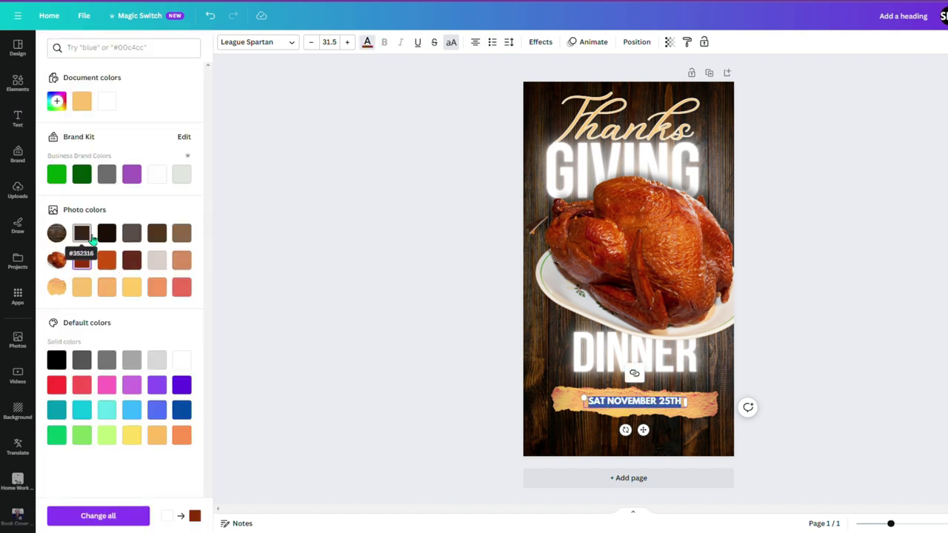
{"action": "left_click", "coordinate": [540, 41]}
{"action": "left_click", "coordinate": [119, 104]}
- Enlarge the date text to about size 43.8, centre it on the page and realign the paper strip behind it
{"action": "left_click_drag", "start_coordinate": [589, 409], "coordinate": [556, 413]}
{"action": "left_click_drag", "start_coordinate": [624, 430], "coordinate": [641, 439]}
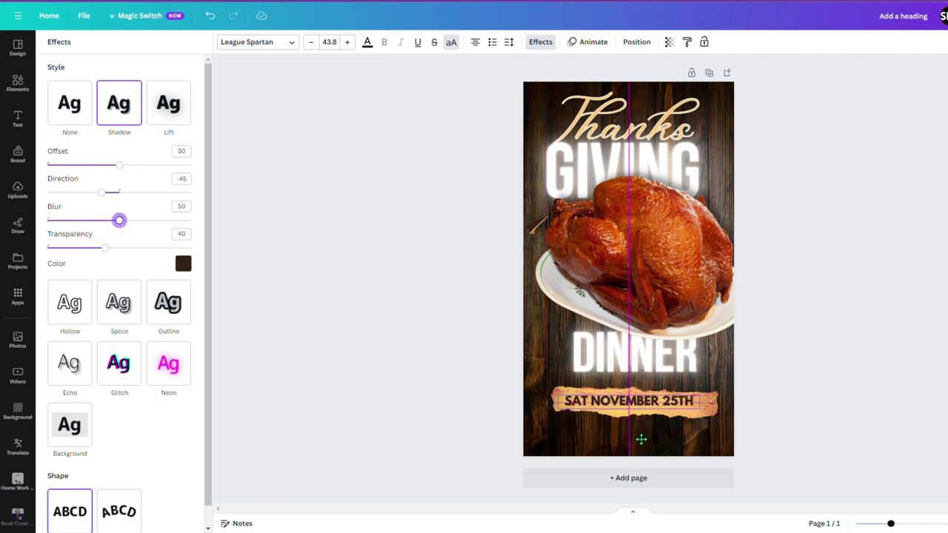
{"action": "left_click", "coordinate": [716, 411]}
{"action": "left_click_drag", "start_coordinate": [716, 411], "coordinate": [718, 420]}
{"action": "left_click", "coordinate": [813, 341]}
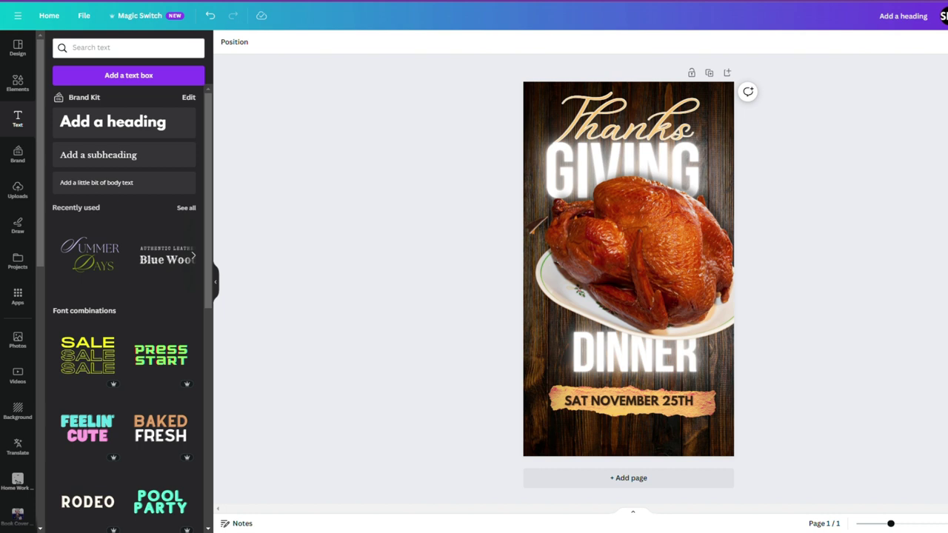
- Adjust the transparency of the blue shape covering the page
{"action": "left_click_drag", "start_coordinate": [117, 123], "coordinate": [622, 443]}
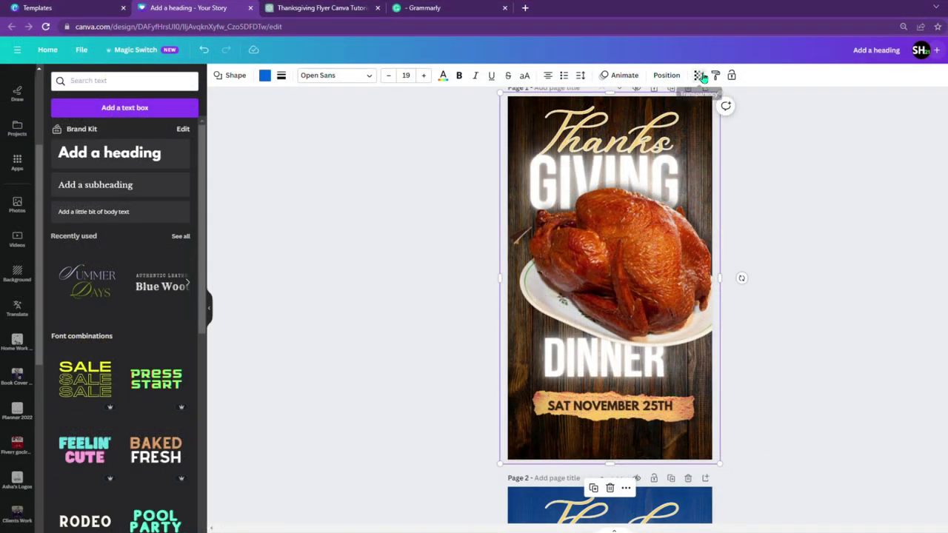
{"action": "left_click", "coordinate": [698, 75]}
{"action": "left_click_drag", "start_coordinate": [695, 113], "coordinate": [657, 116]}
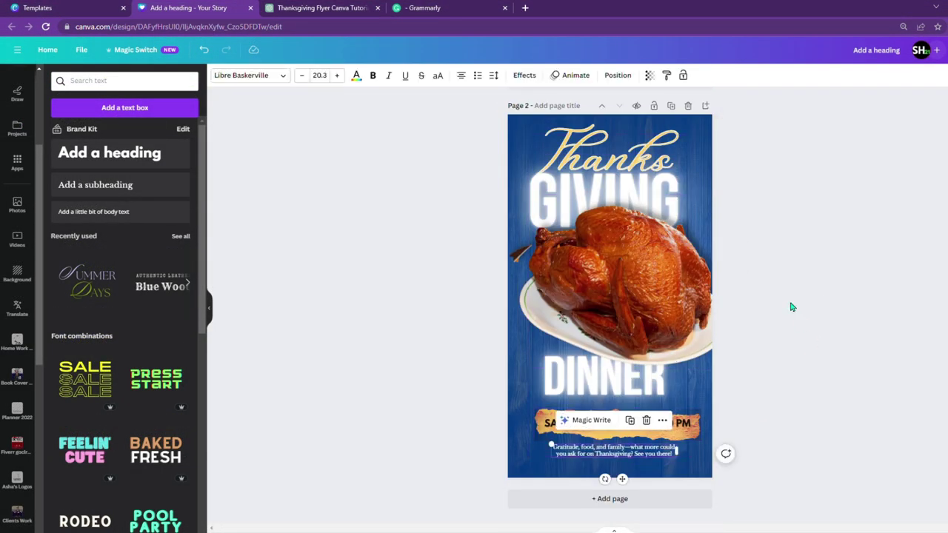
{"action": "left_click", "coordinate": [791, 307]}
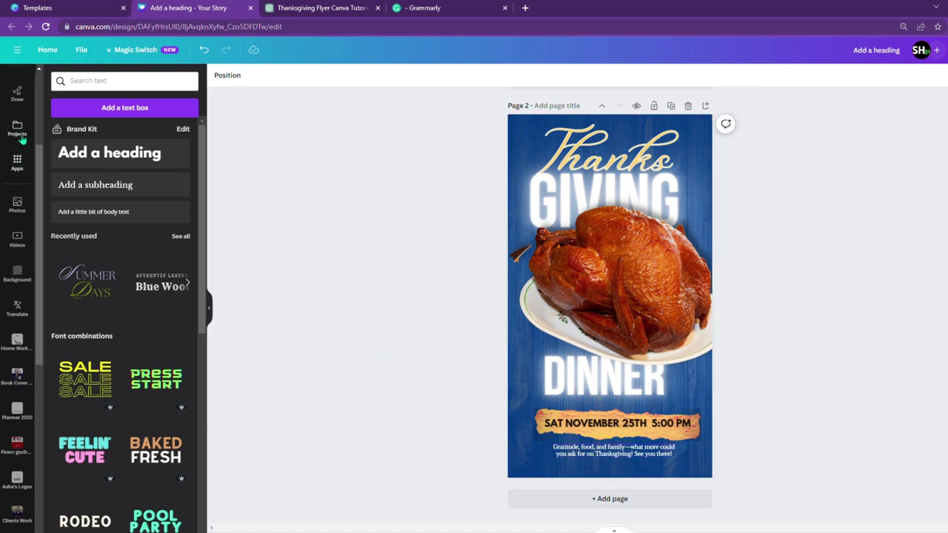
- Search the photo library for "autumn leaves"
{"action": "scroll", "coordinate": [22, 222], "scroll_direction": "up", "scroll_amount": 3}
{"action": "left_click", "coordinate": [17, 365]}
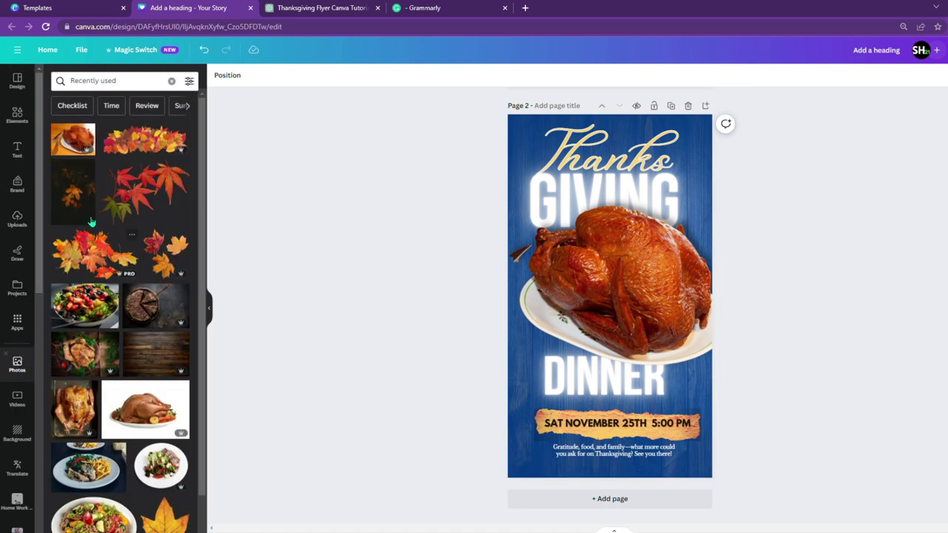
{"action": "scroll", "coordinate": [159, 241], "scroll_direction": "down", "scroll_amount": 1}
{"action": "scroll", "coordinate": [158, 240], "scroll_direction": "up", "scroll_amount": 1}
{"action": "left_click_drag", "start_coordinate": [121, 81], "coordinate": [60, 49]}
{"action": "key", "text": "BackSpace"}
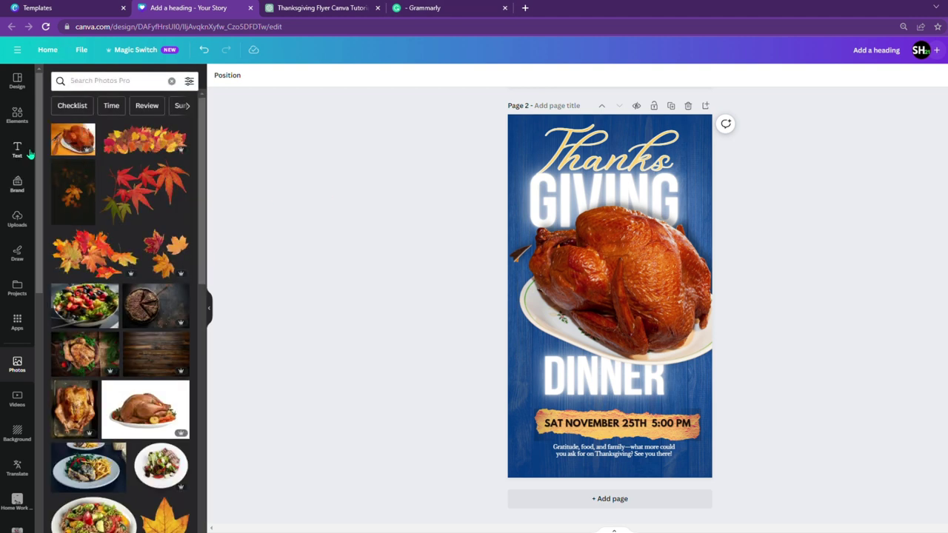
{"action": "left_click", "coordinate": [111, 81]}
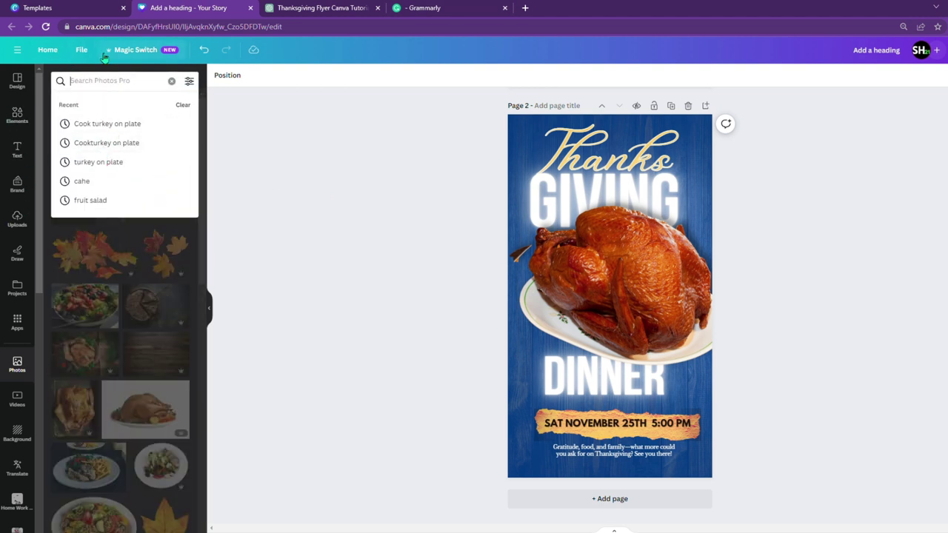
{"action": "type", "text": "automm"}
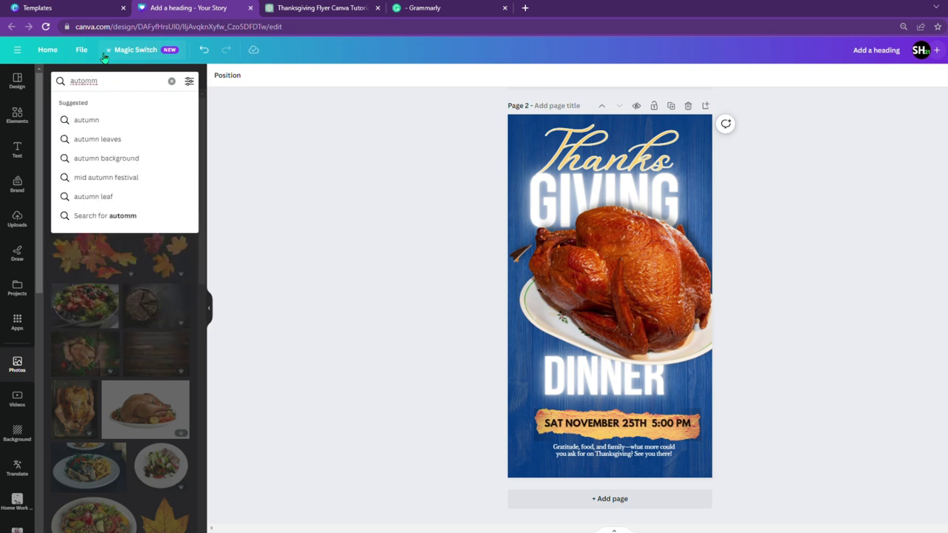
{"action": "key", "text": "Escape"}
{"action": "key", "text": "BackSpace"}
{"action": "type", "text": "uy"}
{"action": "left_click", "coordinate": [91, 81]}
{"action": "key", "text": "BackSpace"}
{"action": "key", "text": "Return"}
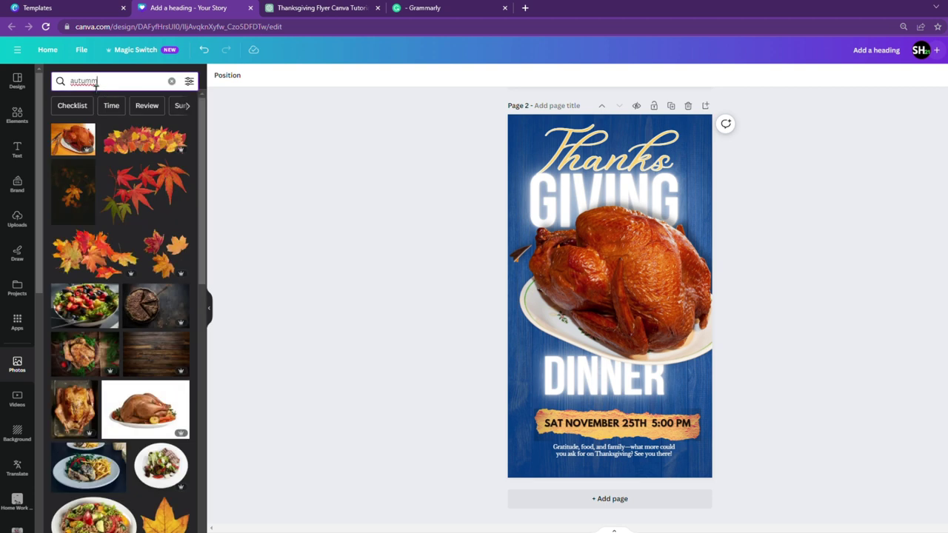
{"action": "type", "text": "autumn"}
{"action": "left_click", "coordinate": [122, 139]}
- Add the red maple leaf photo, shrink and rotate it, and tuck it into page 2's lower-left corner
{"action": "scroll", "coordinate": [120, 185], "scroll_direction": "down", "scroll_amount": 5}
{"action": "scroll", "coordinate": [119, 198], "scroll_direction": "down", "scroll_amount": 4}
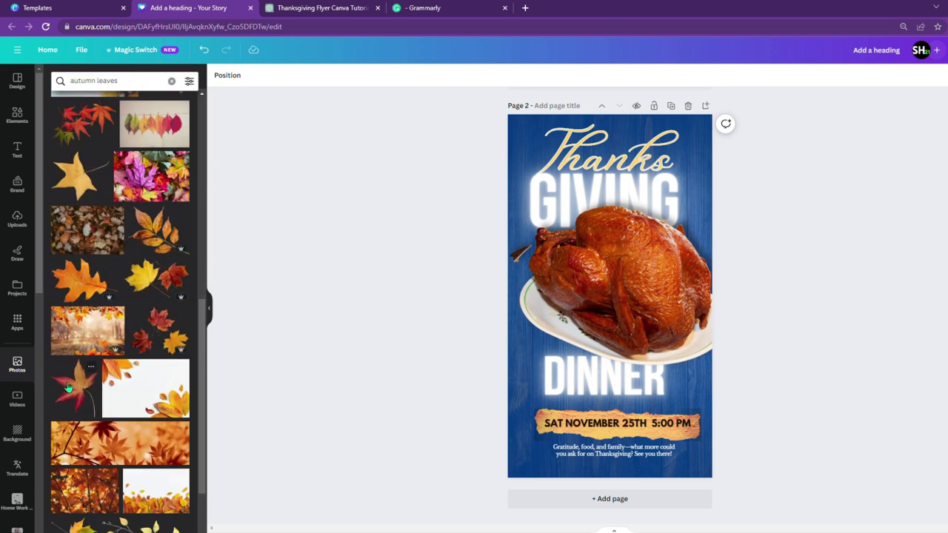
{"action": "left_click", "coordinate": [67, 387]}
{"action": "left_click_drag", "start_coordinate": [610, 418], "coordinate": [432, 193]}
{"action": "left_click_drag", "start_coordinate": [609, 288], "coordinate": [564, 390]}
{"action": "left_click_drag", "start_coordinate": [518, 277], "coordinate": [571, 419]}
{"action": "left_click_drag", "start_coordinate": [582, 483], "coordinate": [507, 484]}
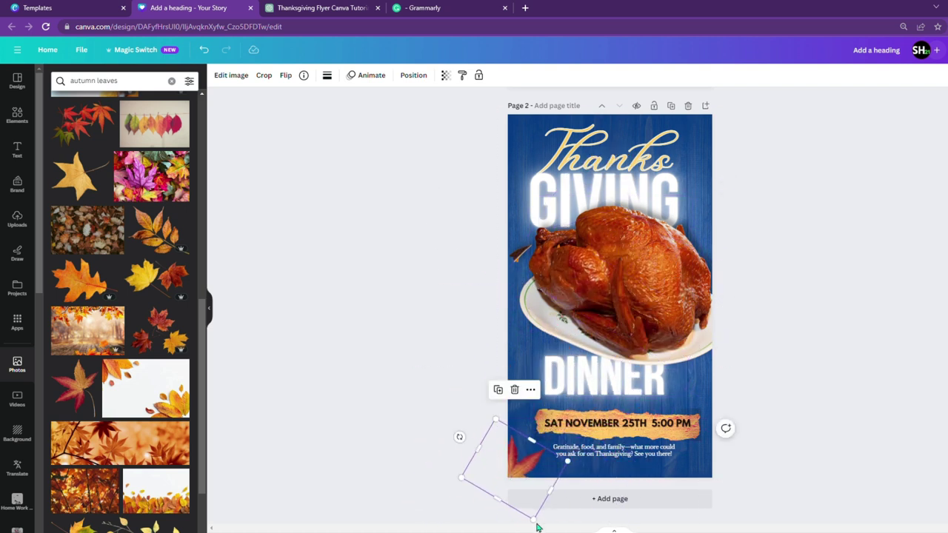
{"action": "left_click_drag", "start_coordinate": [533, 519], "coordinate": [521, 487]}
- Place a copy of the red maple leaf in page 2's upper-left corner and rotate it to a different angle
{"action": "left_click_drag", "start_coordinate": [527, 459], "coordinate": [549, 137]}
{"action": "left_click_drag", "start_coordinate": [493, 105], "coordinate": [554, 89]}
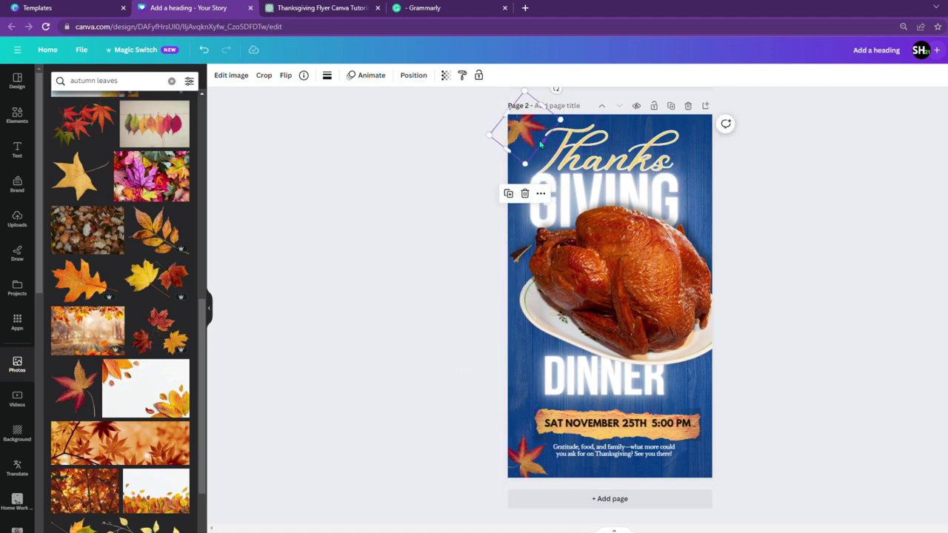
{"action": "left_click", "coordinate": [523, 477]}
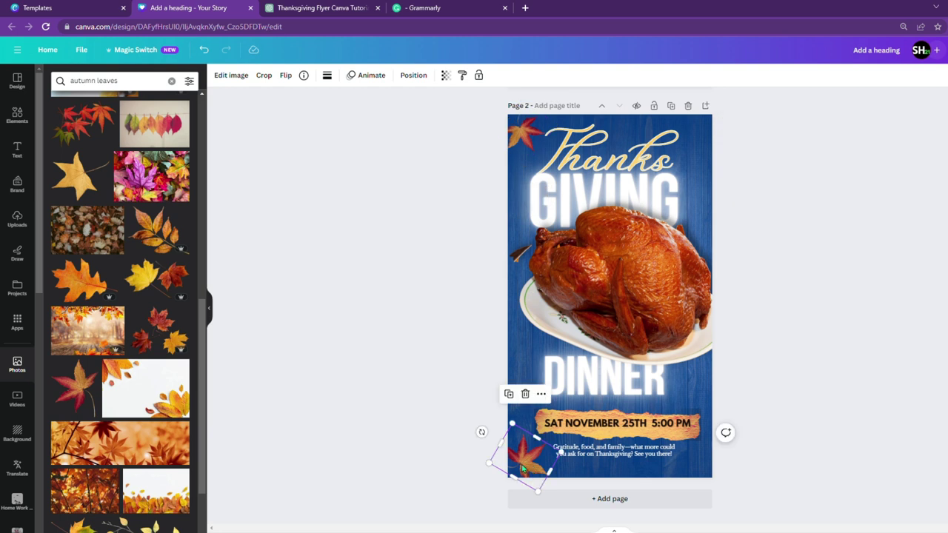
{"action": "left_click", "coordinate": [508, 133]}
{"action": "left_click_drag", "start_coordinate": [524, 98], "coordinate": [509, 126]}
{"action": "left_click_drag", "start_coordinate": [560, 93], "coordinate": [525, 89]}
{"action": "left_click_drag", "start_coordinate": [529, 130], "coordinate": [535, 132]}
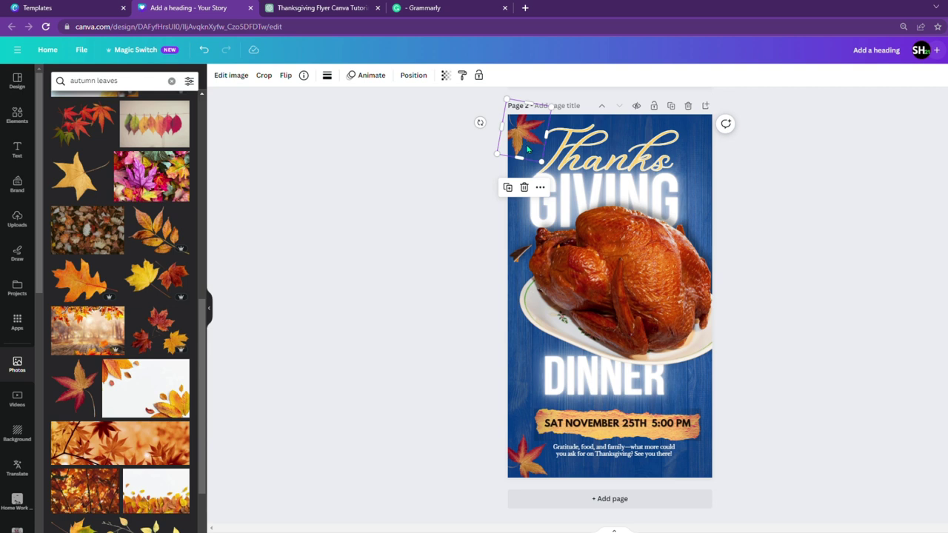
- Add the orange oak leaf photo, shrink it and place it over the page's right edge beside "DINNER"
{"action": "left_click", "coordinate": [97, 291]}
{"action": "left_click_drag", "start_coordinate": [606, 317], "coordinate": [739, 417]}
{"action": "left_click_drag", "start_coordinate": [831, 451], "coordinate": [713, 378]}
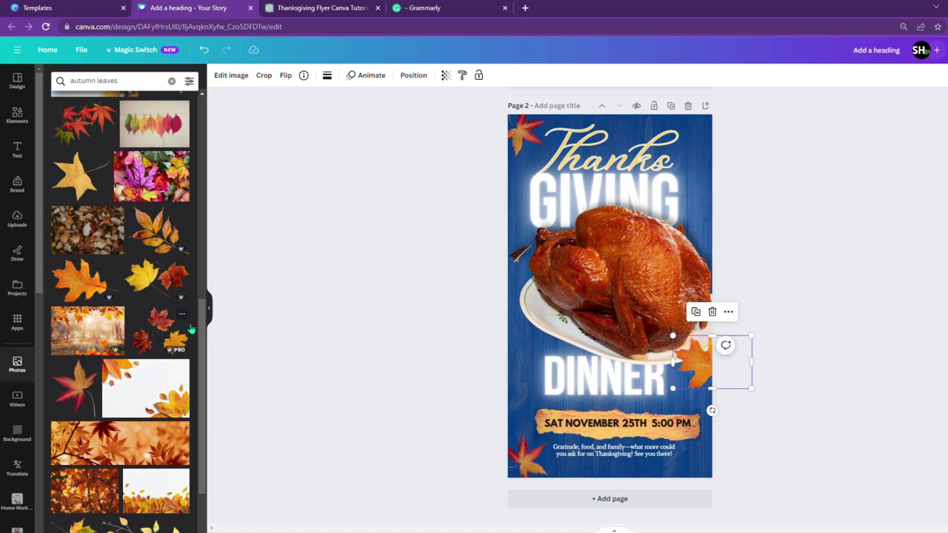
- Add the yellow and red leaves photo, shrink and rotate it, and fit it into page 2's upper-right corner
{"action": "left_click", "coordinate": [164, 283]}
{"action": "left_click_drag", "start_coordinate": [574, 300], "coordinate": [645, 140]}
{"action": "left_click_drag", "start_coordinate": [614, 181], "coordinate": [676, 133]}
{"action": "left_click_drag", "start_coordinate": [703, 128], "coordinate": [673, 149]}
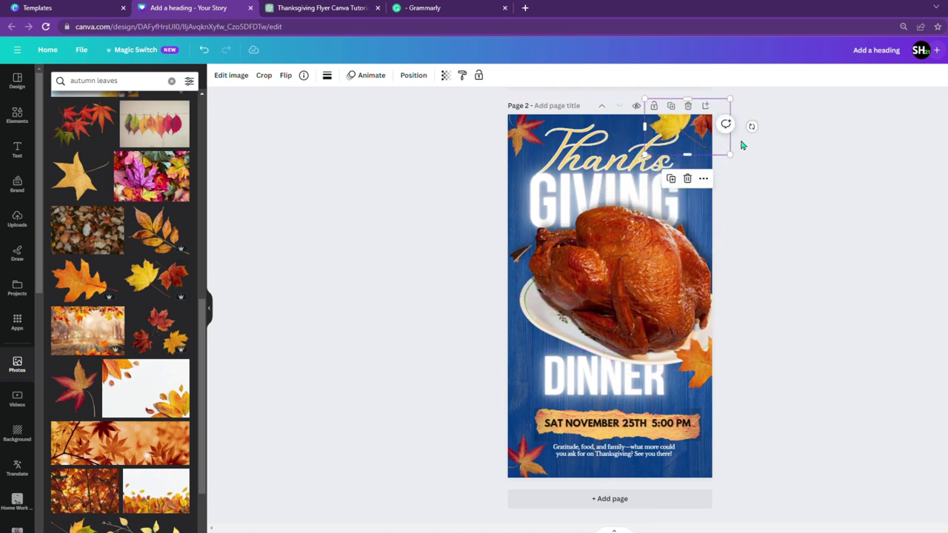
{"action": "left_click_drag", "start_coordinate": [752, 126], "coordinate": [715, 86]}
{"action": "mouse_move", "coordinate": [711, 144]}
{"action": "left_mouse_down"}
{"action": "mouse_move", "coordinate": [722, 158]}
{"action": "mouse_move", "coordinate": [705, 164]}
{"action": "mouse_move", "coordinate": [719, 140]}
{"action": "left_mouse_up"}
{"action": "left_click_drag", "start_coordinate": [725, 95], "coordinate": [706, 150]}
{"action": "left_click", "coordinate": [819, 221]}
- Shift the orange leaf beside "DINNER" further off the page's right edge, with its top tucked behind the plate
{"action": "left_click", "coordinate": [693, 371]}
{"action": "left_click_drag", "start_coordinate": [703, 379], "coordinate": [718, 373]}
{"action": "left_click", "coordinate": [794, 444]}
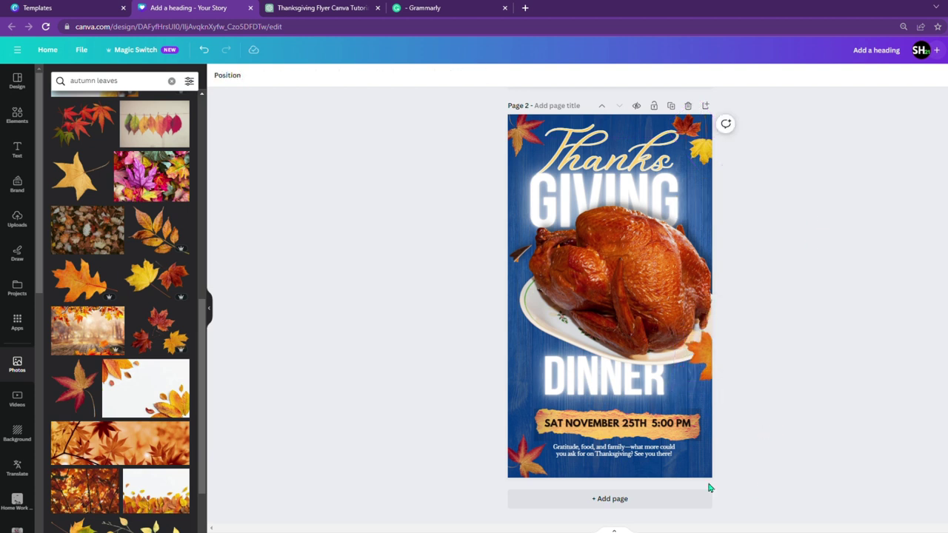
- Add a square shape to page 2 and remove its fill colour
{"action": "left_click", "coordinate": [17, 115]}
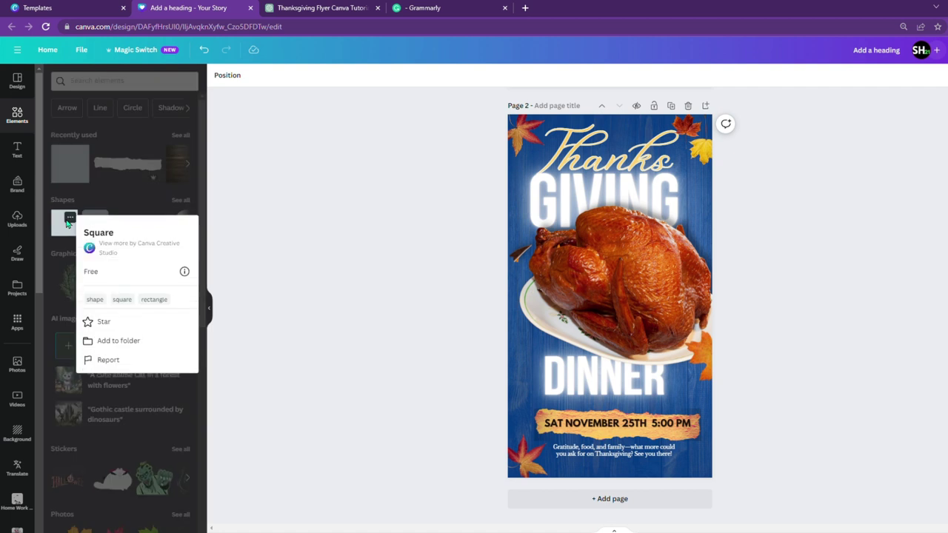
{"action": "left_click", "coordinate": [70, 163]}
{"action": "left_click", "coordinate": [264, 75]}
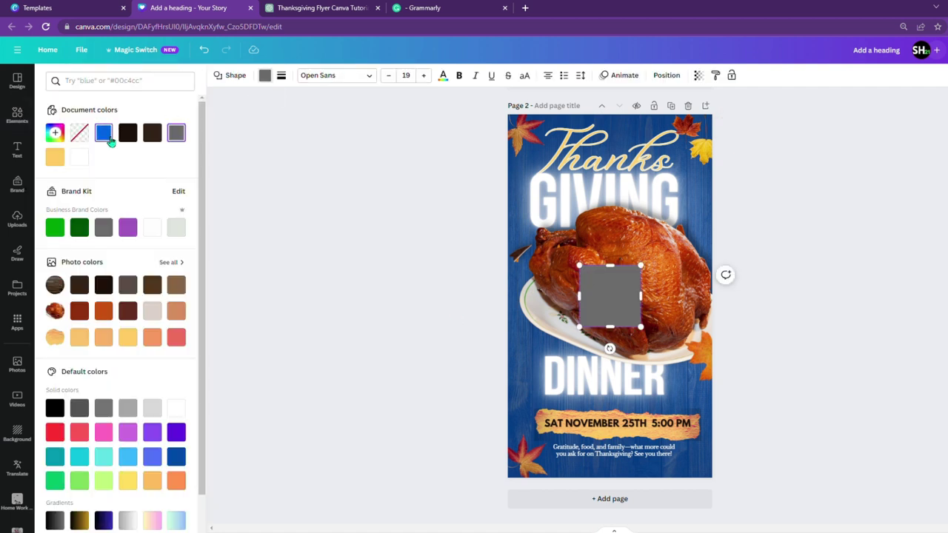
{"action": "left_click", "coordinate": [80, 133]}
- Give the unfilled square a solid border and colour the border blue
{"action": "left_click", "coordinate": [281, 75]}
{"action": "mouse_move", "coordinate": [288, 137]}
{"action": "left_mouse_down"}
{"action": "mouse_move", "coordinate": [298, 136]}
{"action": "mouse_move", "coordinate": [306, 165]}
{"action": "mouse_move", "coordinate": [315, 164]}
{"action": "left_mouse_up"}
{"action": "left_click", "coordinate": [283, 79]}
{"action": "left_click", "coordinate": [298, 77]}
{"action": "left_click", "coordinate": [282, 77]}
{"action": "left_click", "coordinate": [285, 78]}
{"action": "left_click", "coordinate": [104, 132]}
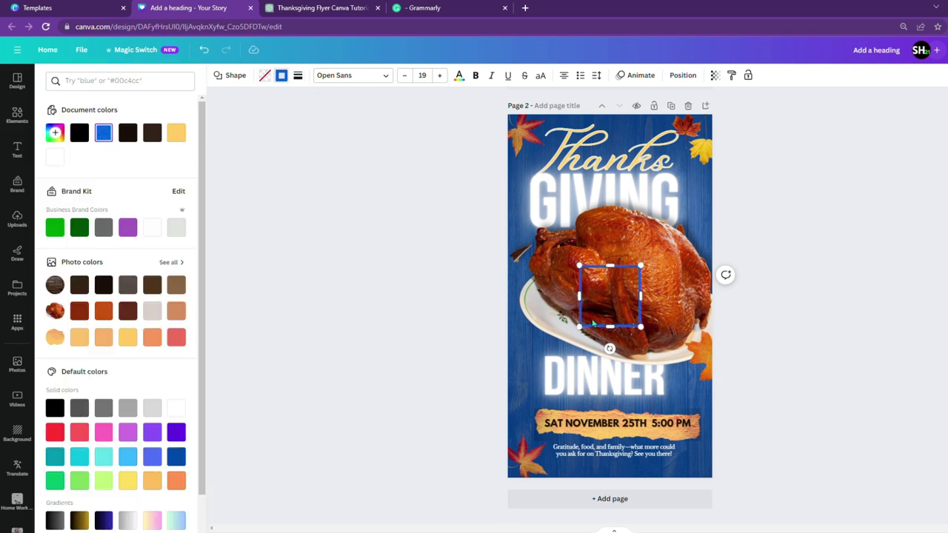
- Recolour the square's border white and set its border weight to 6 and corner rounding to 18
{"action": "left_click", "coordinate": [285, 80]}
{"action": "left_click", "coordinate": [286, 80]}
{"action": "left_click", "coordinate": [285, 80]}
{"action": "left_click", "coordinate": [285, 80]}
{"action": "left_click", "coordinate": [177, 133]}
{"action": "left_click", "coordinate": [298, 75]}
{"action": "left_click_drag", "start_coordinate": [308, 138], "coordinate": [311, 139]}
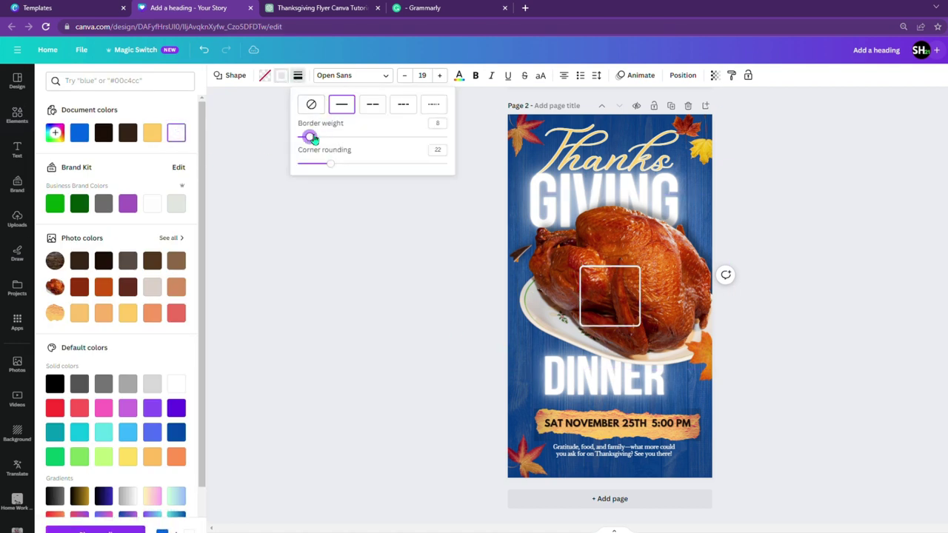
{"action": "left_click_drag", "start_coordinate": [334, 169], "coordinate": [328, 168]}
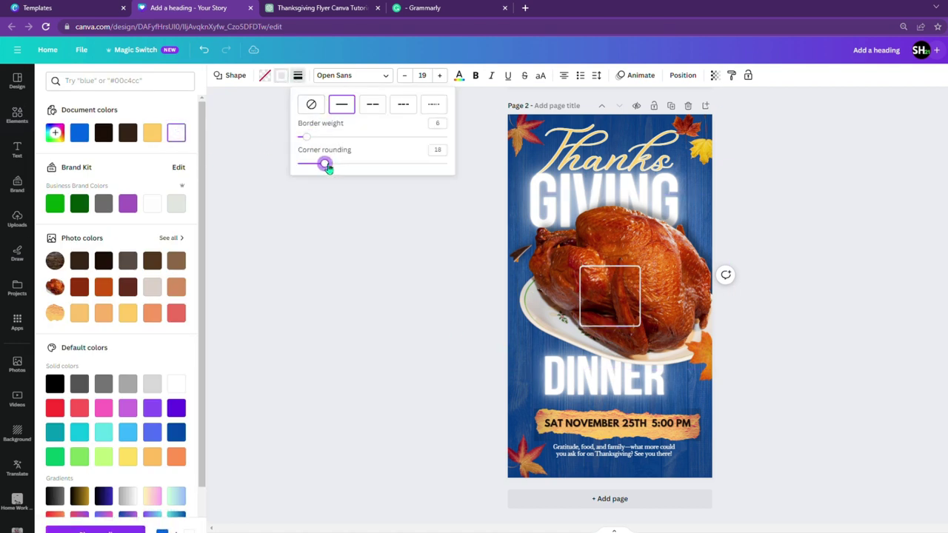
- Stretch the white-bordered square on all four sides so it frames page 2 just inside its edges
{"action": "left_click_drag", "start_coordinate": [617, 335], "coordinate": [619, 471]}
{"action": "left_click_drag", "start_coordinate": [611, 267], "coordinate": [621, 132]}
{"action": "left_click_drag", "start_coordinate": [579, 297], "coordinate": [517, 300]}
{"action": "left_click_drag", "start_coordinate": [649, 304], "coordinate": [708, 301]}
- Move the frame's layer down, behind the leaves, turkey and lettering and directly above the blue rectangle
{"action": "left_click", "coordinate": [683, 75]}
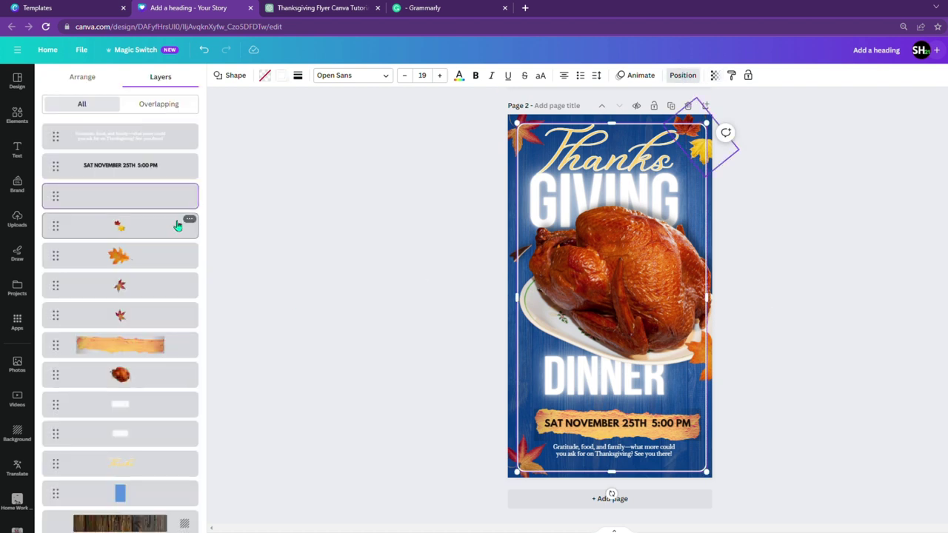
{"action": "left_click_drag", "start_coordinate": [151, 196], "coordinate": [169, 483]}
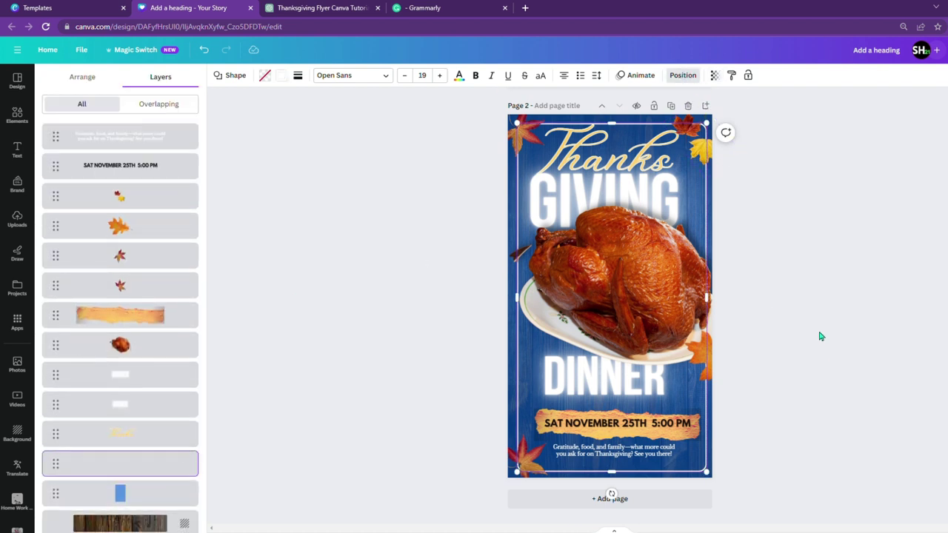
{"action": "left_click", "coordinate": [821, 336]}
- Widen the frame to about 1023 px and centre it horizontally on the page
{"action": "left_click", "coordinate": [690, 394]}
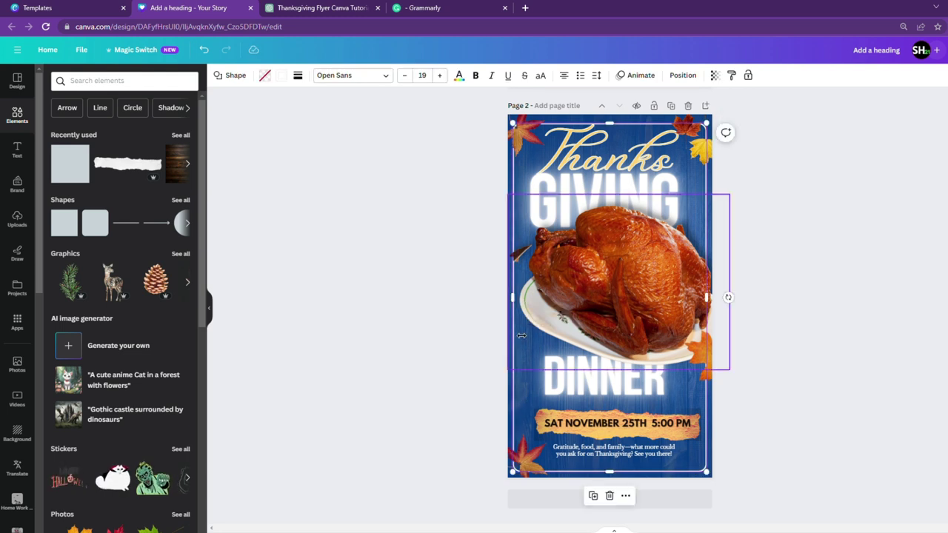
{"action": "left_click", "coordinate": [682, 75]}
{"action": "left_click", "coordinate": [83, 77]}
{"action": "left_click", "coordinate": [152, 184]}
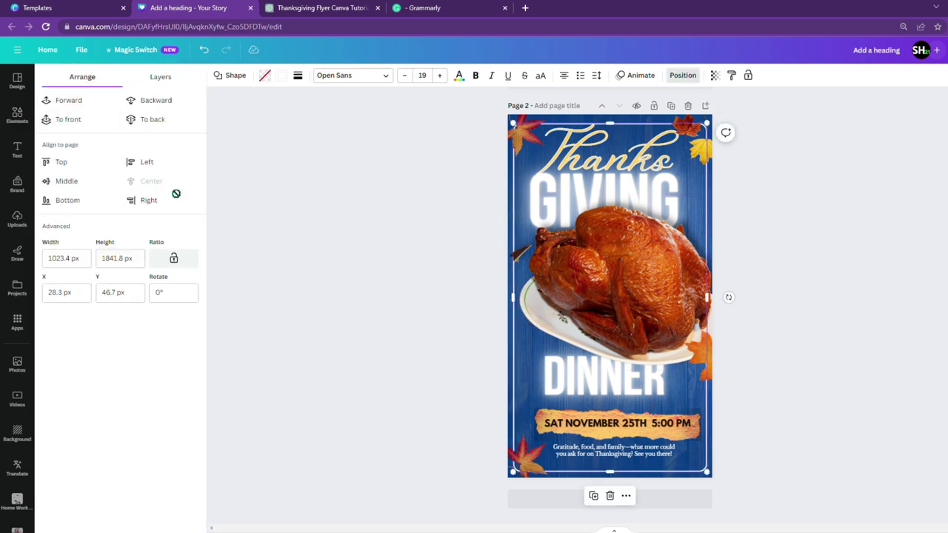
{"action": "left_click", "coordinate": [805, 320]}
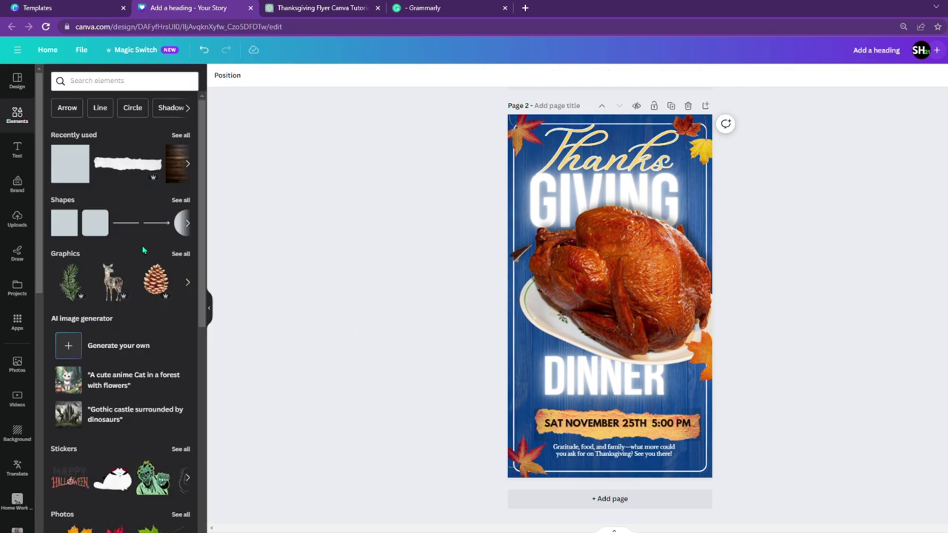
- Search the elements for "shadow", add the dark oval shadow graphic, and tilt it about 17.9° beneath the plate
{"action": "left_click", "coordinate": [95, 81]}
{"action": "type", "text": "shadow"}
{"action": "key", "text": "Return"}
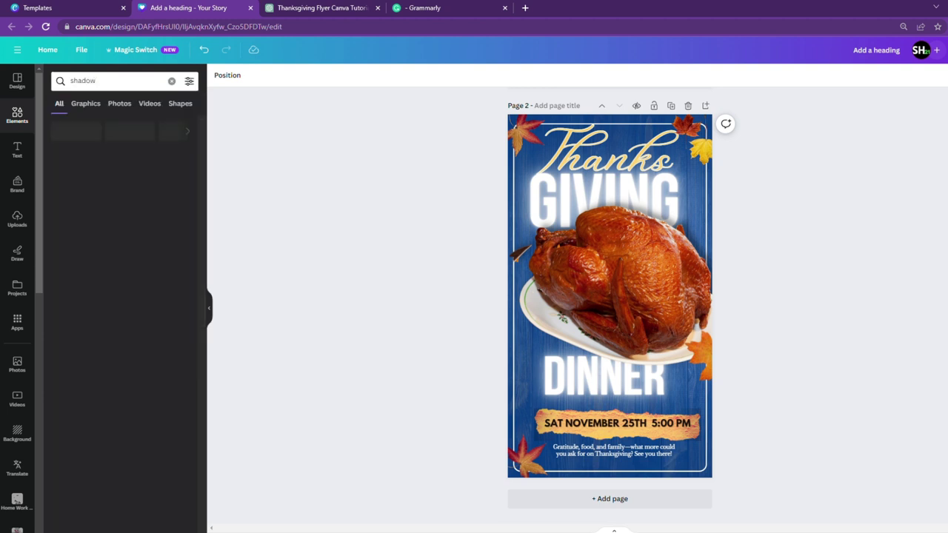
{"action": "left_click", "coordinate": [72, 192]}
{"action": "left_click_drag", "start_coordinate": [633, 300], "coordinate": [622, 357]}
{"action": "left_click_drag", "start_coordinate": [598, 397], "coordinate": [585, 397]}
{"action": "left_click_drag", "start_coordinate": [593, 365], "coordinate": [609, 348]}
- Place the shadow's layer directly behind the turkey and in front of the "DINNER" lettering
{"action": "left_click", "coordinate": [413, 75]}
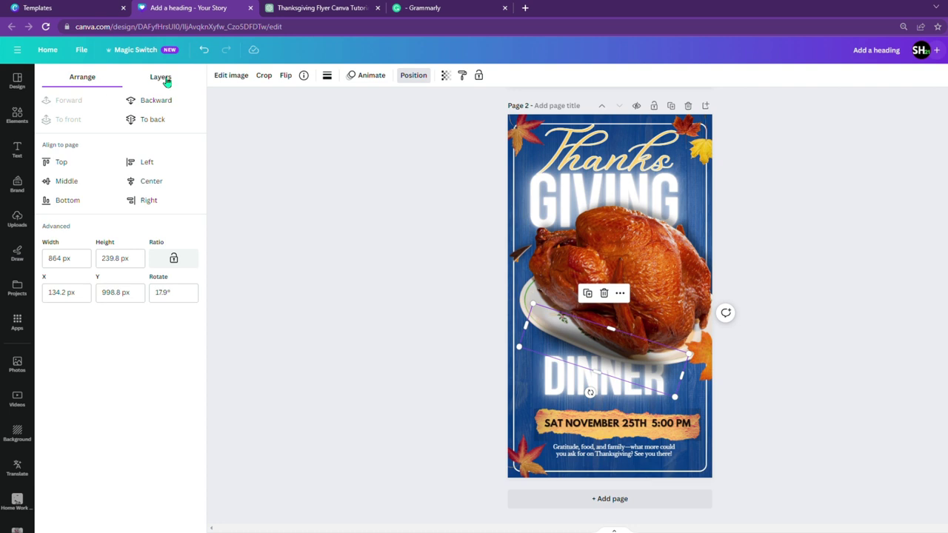
{"action": "left_click", "coordinate": [161, 77]}
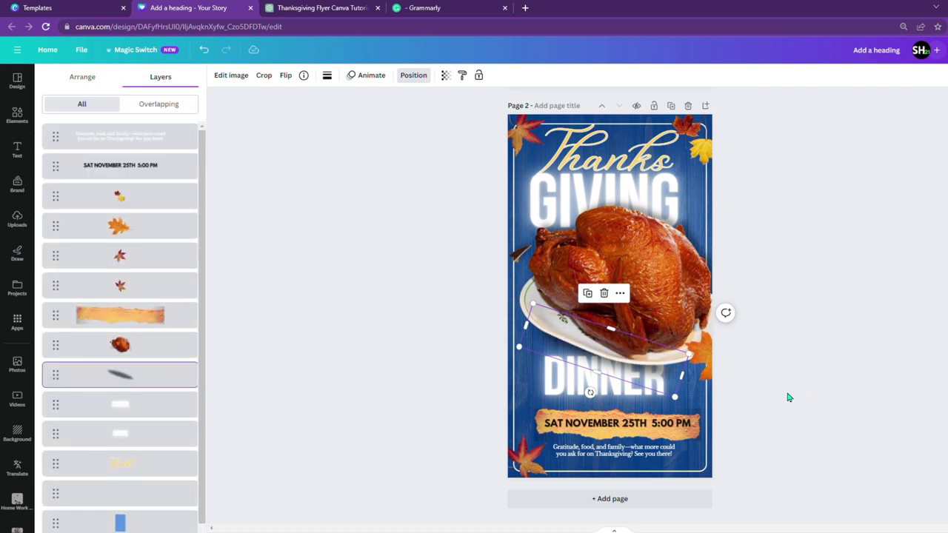
{"action": "left_click", "coordinate": [818, 391]}
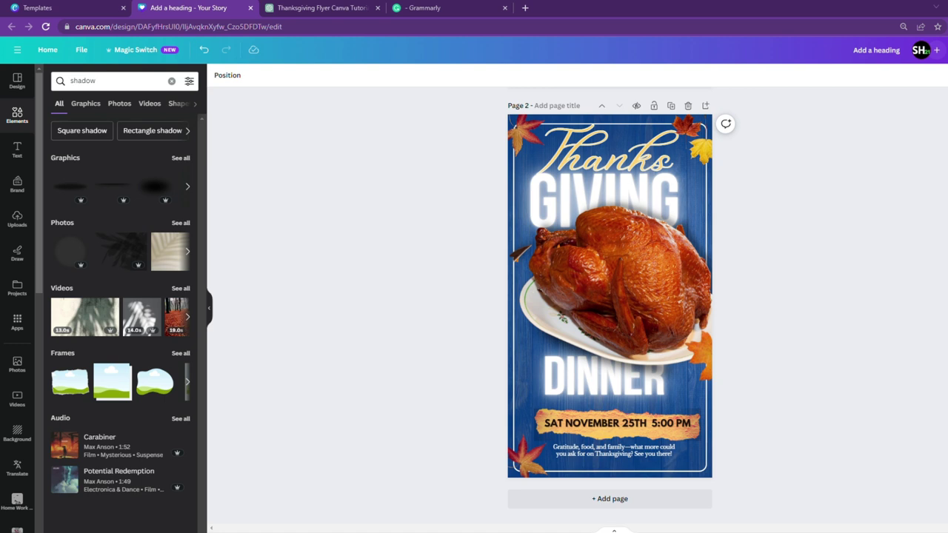
- Add a subheading text box to page 2 and place it between "DINNER" and the date strip
{"action": "left_click", "coordinate": [570, 461]}
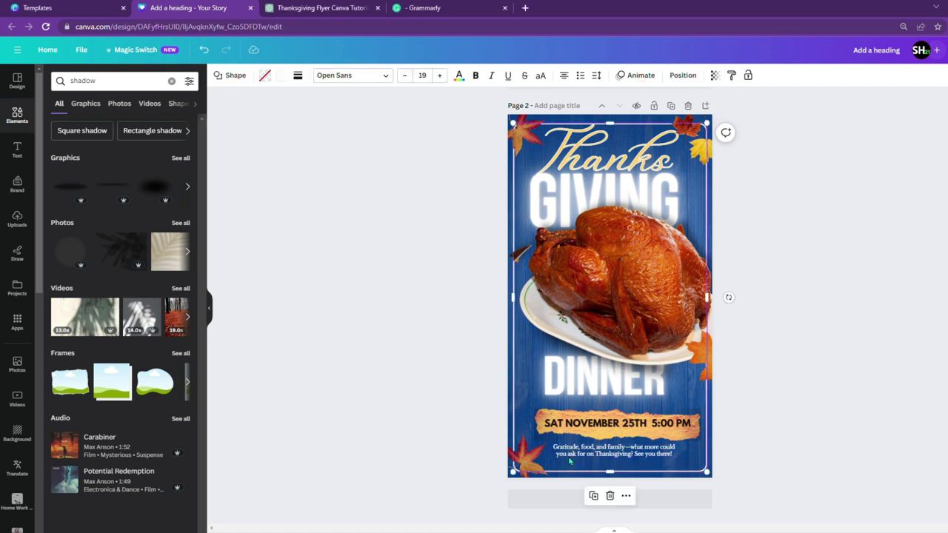
{"action": "left_click", "coordinate": [16, 151]}
{"action": "left_click", "coordinate": [96, 185]}
{"action": "left_click_drag", "start_coordinate": [620, 500], "coordinate": [618, 427]}
- Replace the subheading's text with "Location:" followed by the venue's address on two lines
{"action": "double_click", "coordinate": [613, 404]}
{"action": "type", "text": "Location: [Your Address"}
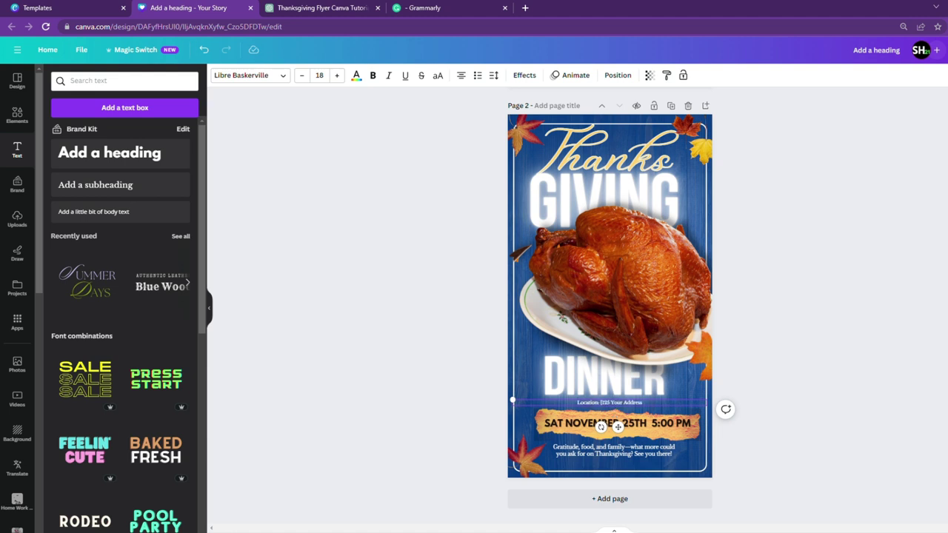
{"action": "scroll", "coordinate": [602, 424], "scroll_direction": "up", "scroll_amount": 3, "text": "ctrl"}
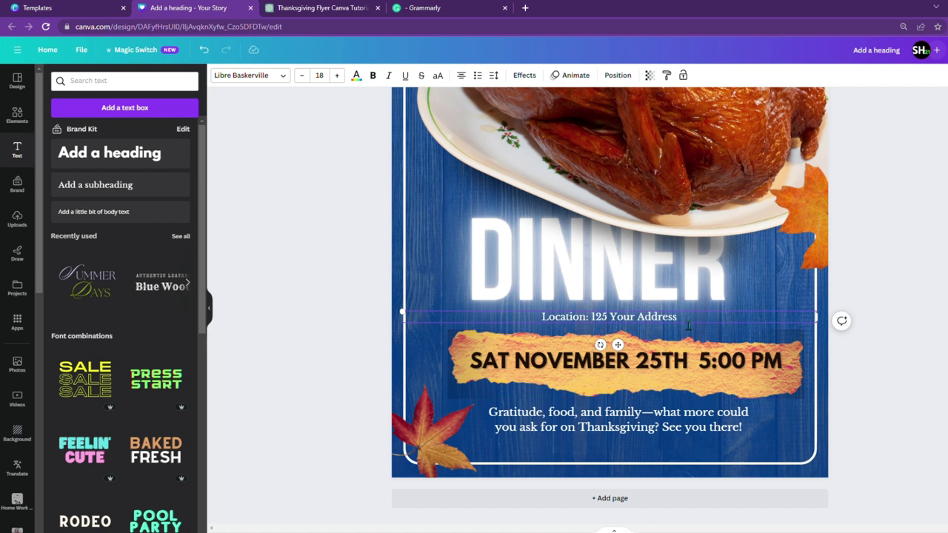
{"action": "key", "text": "Return"}
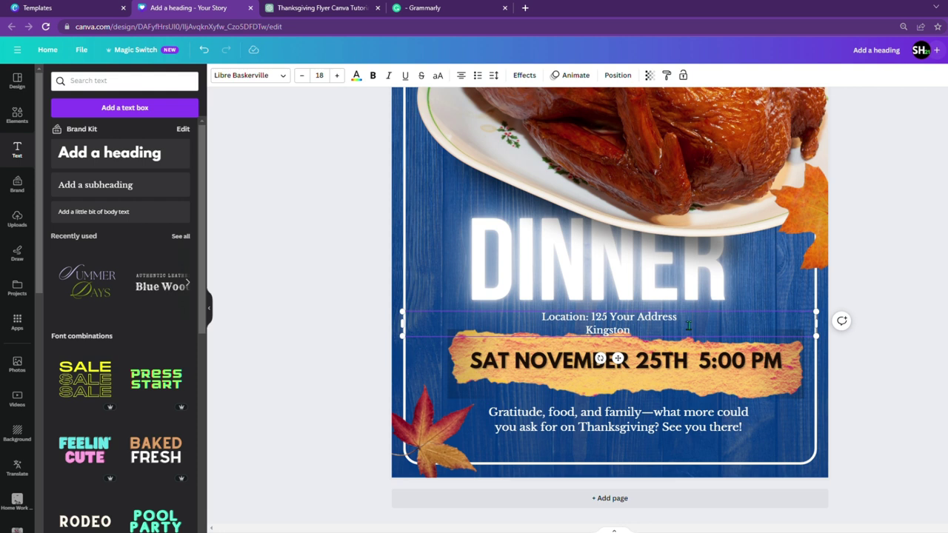
{"action": "type", "text": "Kingston Jamiica"}
{"action": "key", "text": "BackSpace"}
{"action": "key", "text": "BackSpace"}
{"action": "type", "text": "ica Avenue"}
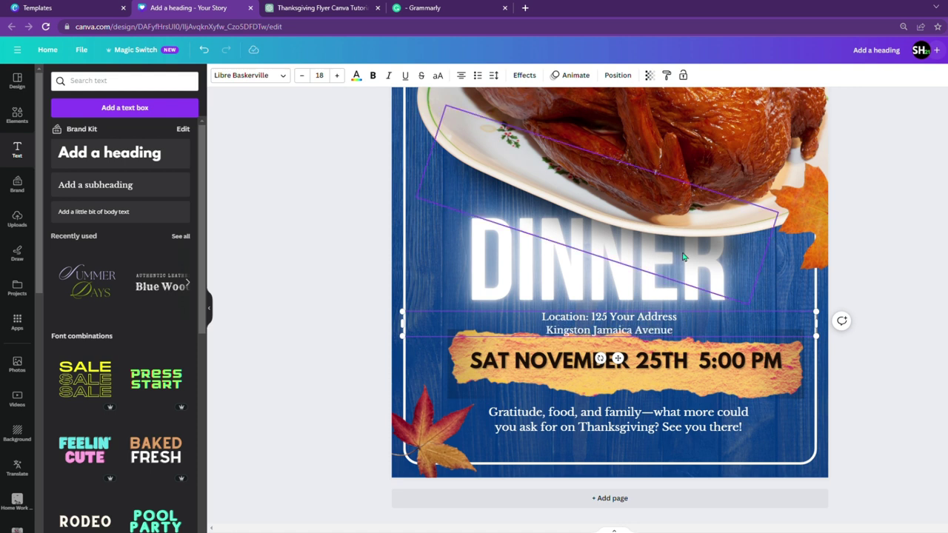
- Tighten the location text's line spacing to about 1.18 and convert it to uppercase
{"action": "key", "text": "ctrl+a"}
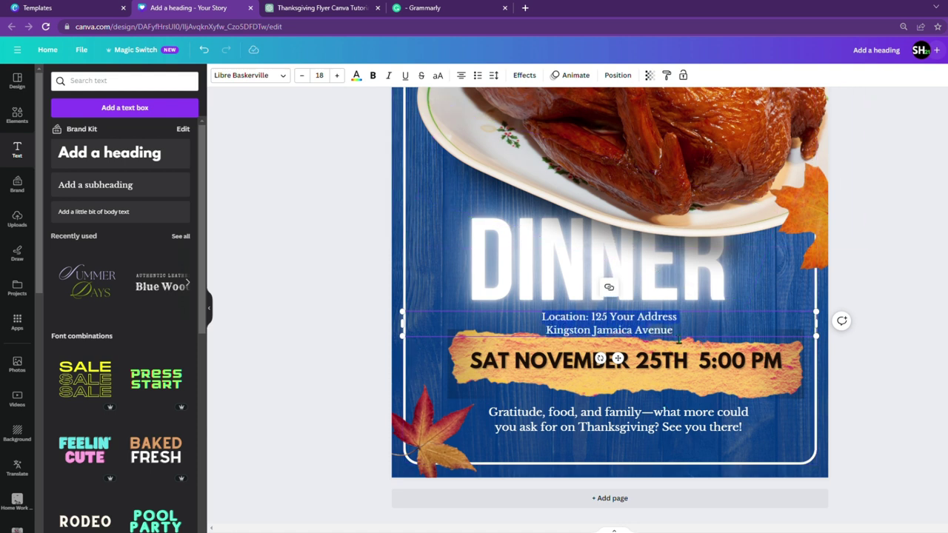
{"action": "left_click", "coordinate": [493, 75]}
{"action": "left_click_drag", "start_coordinate": [552, 142], "coordinate": [536, 148]}
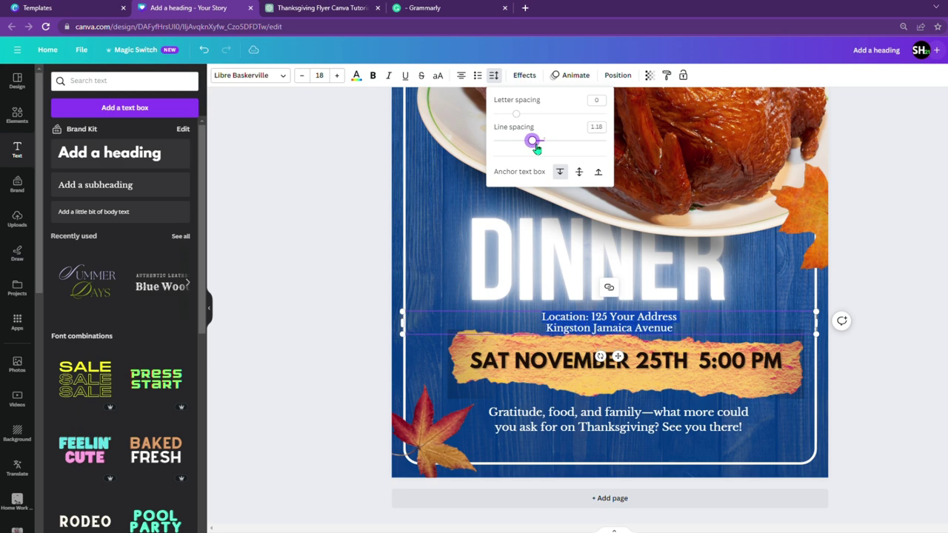
{"action": "left_click", "coordinate": [438, 75]}
- Open the font choices for the location text
{"action": "left_click", "coordinate": [604, 425]}
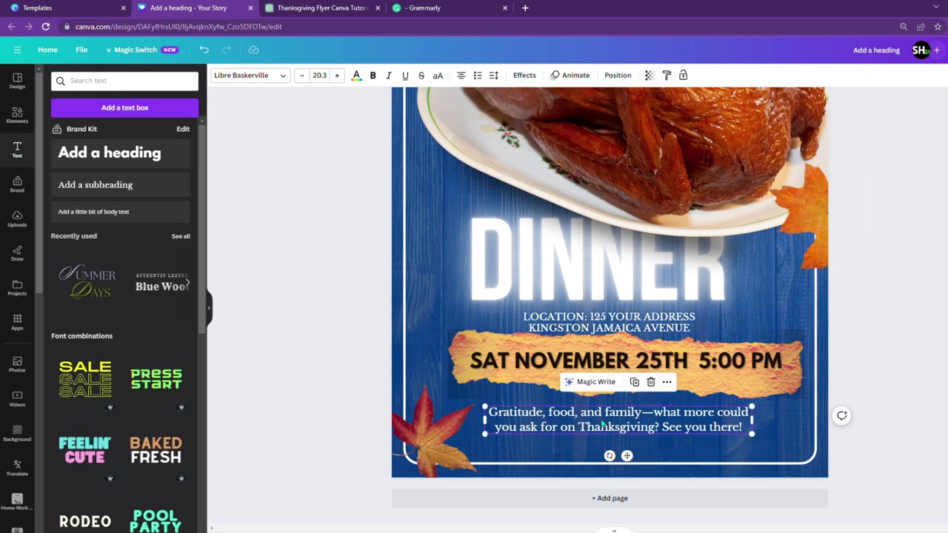
{"action": "scroll", "coordinate": [597, 385], "scroll_direction": "up", "scroll_amount": 2}
{"action": "scroll", "coordinate": [578, 316], "scroll_direction": "down", "scroll_amount": 3}
{"action": "left_click", "coordinate": [577, 320]}
{"action": "left_click", "coordinate": [251, 75]}
{"action": "left_click", "coordinate": [111, 115]}
{"action": "key", "text": "BackSpace"}
{"action": "key", "text": "BackSpace"}
{"action": "key", "text": "BackSpace"}
{"action": "type", "text": "gam"}
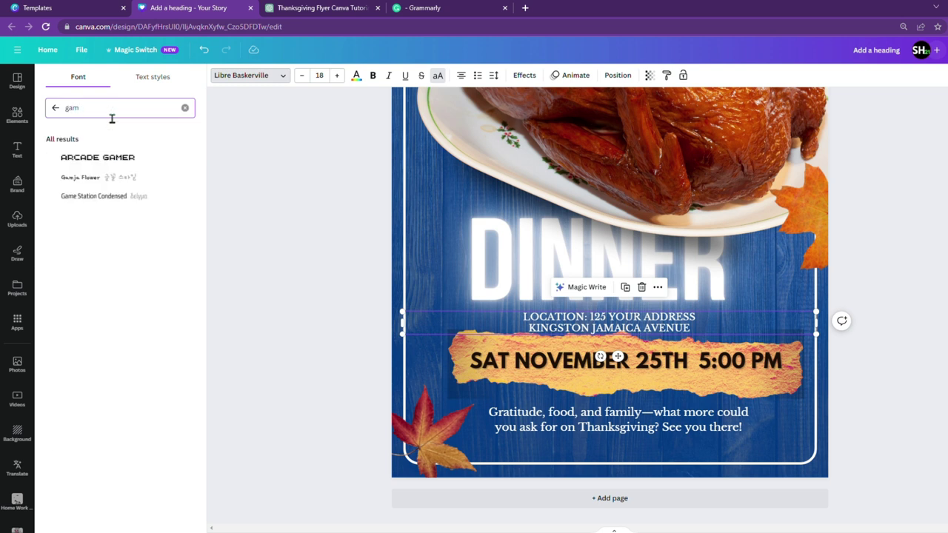
{"action": "type", "text": "m"}
{"action": "key", "text": "BackSpace"}
{"action": "key", "text": "BackSpace"}
{"action": "key", "text": "BackSpace"}
{"action": "key", "text": "BackSpace"}
- Set the location text and the "Gratitude, food, and family" text to Be Vietnam from the corporate fonts
{"action": "left_click", "coordinate": [78, 357]}
{"action": "scroll", "coordinate": [121, 262], "scroll_direction": "down", "scroll_amount": 2}
{"action": "left_click", "coordinate": [120, 272]}
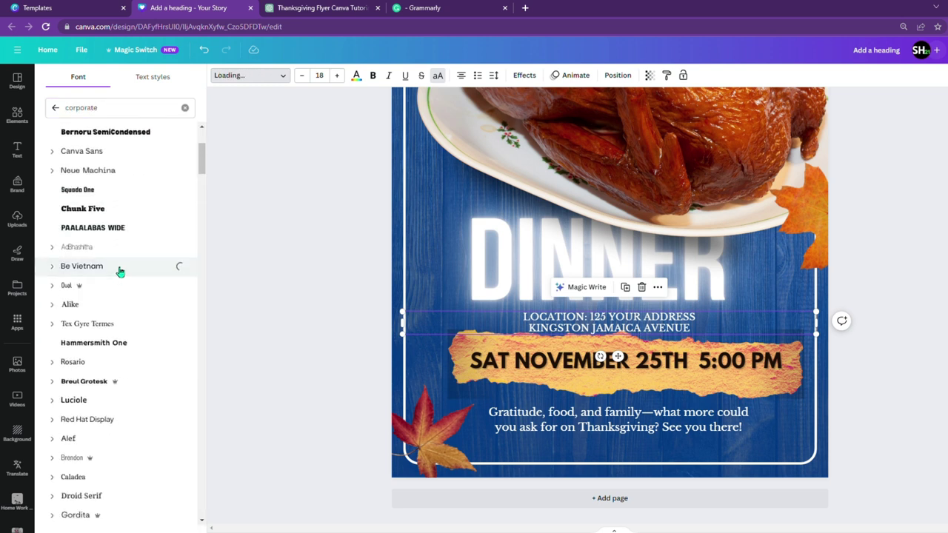
{"action": "left_click", "coordinate": [567, 428]}
{"action": "left_click", "coordinate": [121, 268]}
{"action": "left_click", "coordinate": [579, 323]}
{"action": "left_click", "coordinate": [574, 421]}
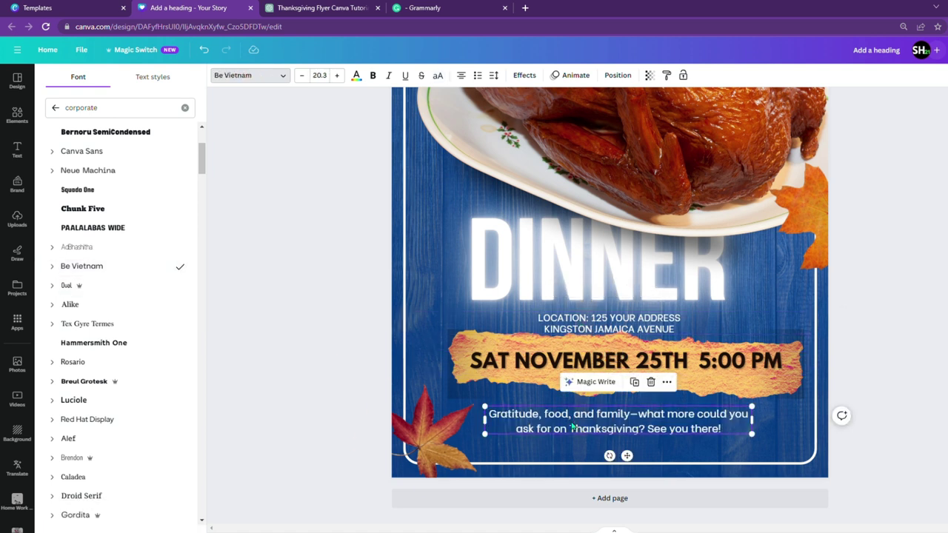
{"action": "left_click", "coordinate": [621, 325]}
- Enlarge the location text to size 23.8 in a narrower box and move it below the date
{"action": "left_click_drag", "start_coordinate": [404, 323], "coordinate": [611, 351]}
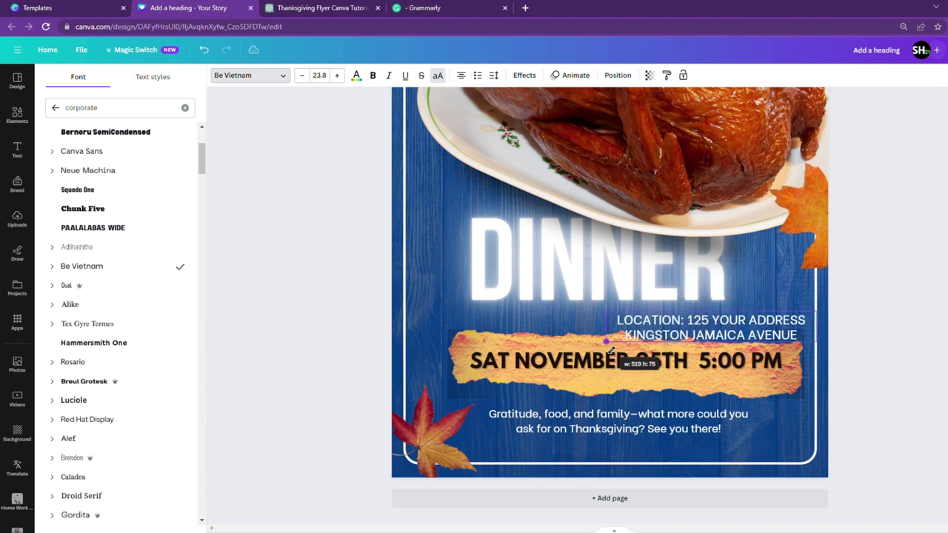
{"action": "left_click_drag", "start_coordinate": [745, 334], "coordinate": [688, 412]}
{"action": "left_click", "coordinate": [666, 421]}
{"action": "left_click", "coordinate": [774, 356]}
{"action": "left_click", "coordinate": [794, 381]}
{"action": "left_click_drag", "start_coordinate": [803, 364], "coordinate": [837, 370]}
{"action": "left_click_drag", "start_coordinate": [448, 363], "coordinate": [387, 372]}
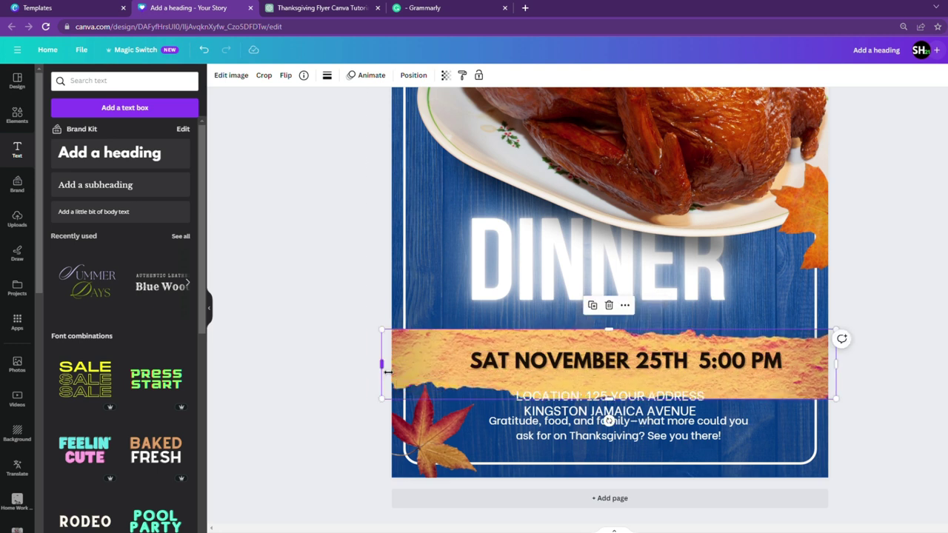
{"action": "left_click", "coordinate": [911, 337]}
{"action": "key", "text": "ctrl+z"}
{"action": "key", "text": "ctrl+z"}
- Enlarge the ripped paper strip to span the frame's width and shift it slightly up
{"action": "left_click", "coordinate": [799, 392]}
{"action": "left_click_drag", "start_coordinate": [804, 399], "coordinate": [843, 409]}
{"action": "left_click_drag", "start_coordinate": [449, 330], "coordinate": [424, 333]}
{"action": "left_click_drag", "start_coordinate": [813, 388], "coordinate": [800, 381]}
- Move the date text up on the ripped paper and place the location text directly beneath it
{"action": "left_click_drag", "start_coordinate": [649, 361], "coordinate": [649, 347]}
{"action": "left_click_drag", "start_coordinate": [610, 404], "coordinate": [610, 373]}
{"action": "left_click_drag", "start_coordinate": [606, 338], "coordinate": [606, 334]}
{"action": "left_click_drag", "start_coordinate": [601, 381], "coordinate": [601, 376]}
- Colour both lines of the location text black
{"action": "triple_click", "coordinate": [611, 378]}
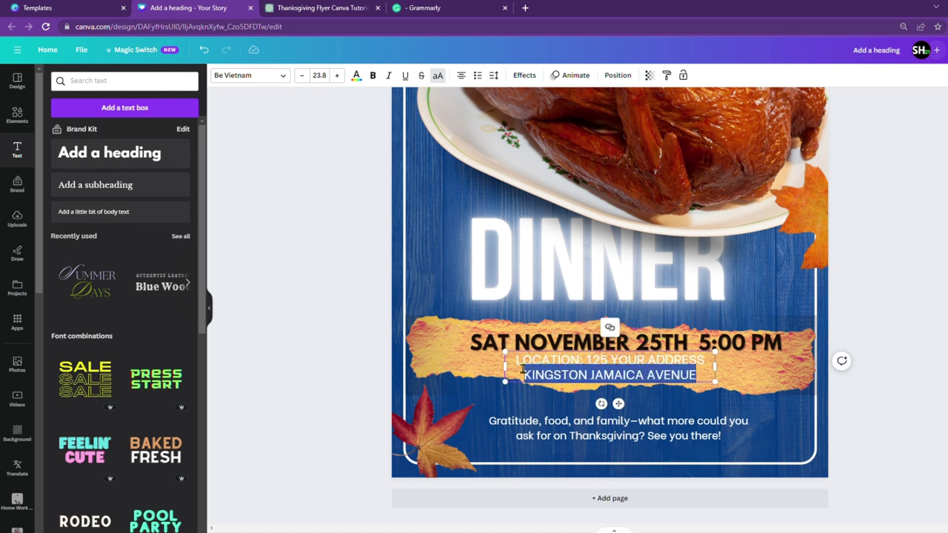
{"action": "left_click", "coordinate": [357, 75]}
{"action": "left_click", "coordinate": [55, 384]}
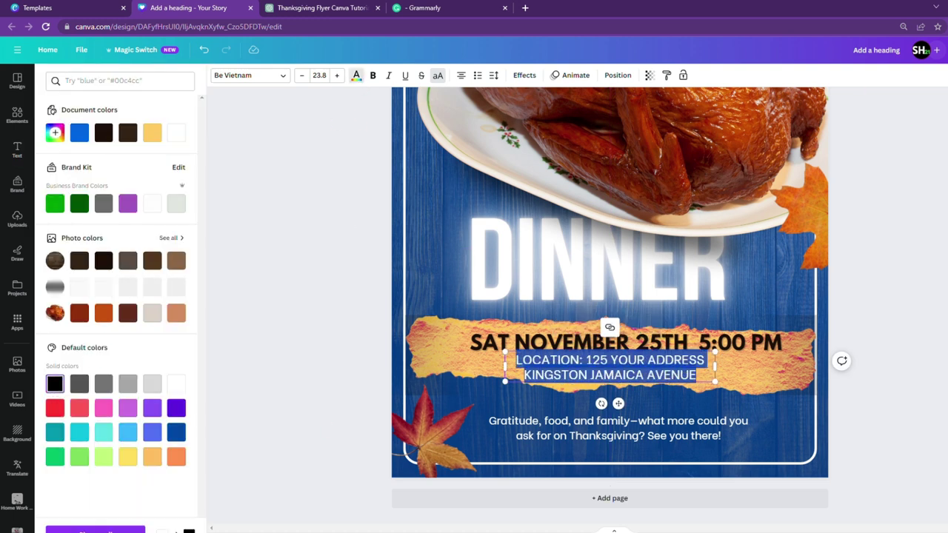
{"action": "left_click", "coordinate": [606, 376]}
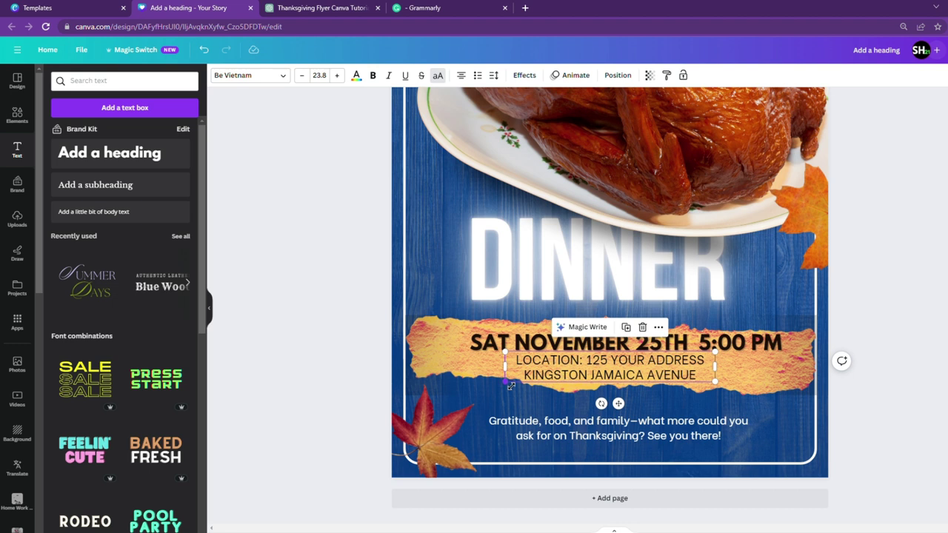
- Shrink the location text to size 20.5 and make it bold
{"action": "left_click_drag", "start_coordinate": [506, 382], "coordinate": [534, 378]}
{"action": "mouse_move", "coordinate": [699, 372]}
{"action": "left_mouse_down"}
{"action": "mouse_move", "coordinate": [553, 372]}
{"action": "mouse_move", "coordinate": [700, 373]}
{"action": "left_mouse_up"}
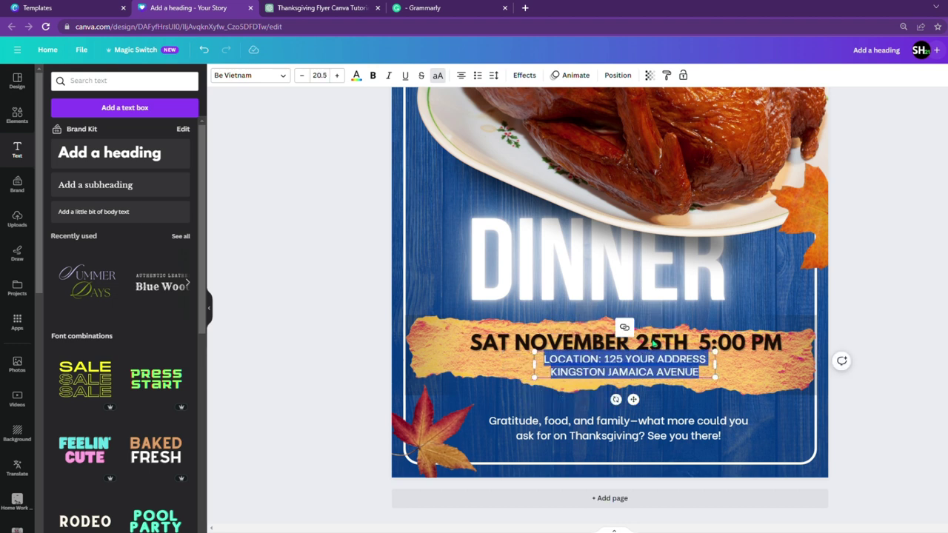
{"action": "left_click", "coordinate": [373, 75]}
- Centre the location text horizontally on the page and widen its box on both sides to nearly the page's width
{"action": "left_click", "coordinate": [617, 75]}
{"action": "left_click", "coordinate": [81, 76]}
{"action": "left_click", "coordinate": [158, 188]}
{"action": "left_click", "coordinate": [674, 378]}
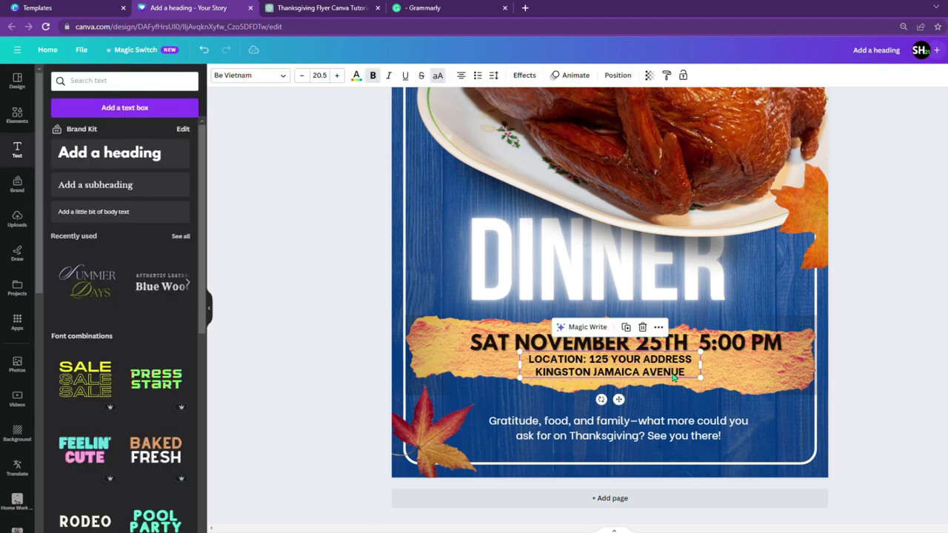
{"action": "left_click_drag", "start_coordinate": [708, 372], "coordinate": [830, 371]}
{"action": "left_click_drag", "start_coordinate": [520, 366], "coordinate": [397, 369]}
{"action": "left_click", "coordinate": [902, 400]}
- Move the "Gratitude, food, and family" text slightly up, closer to the ripped paper
{"action": "left_click_drag", "start_coordinate": [586, 443], "coordinate": [587, 430]}
{"action": "left_click", "coordinate": [925, 449]}
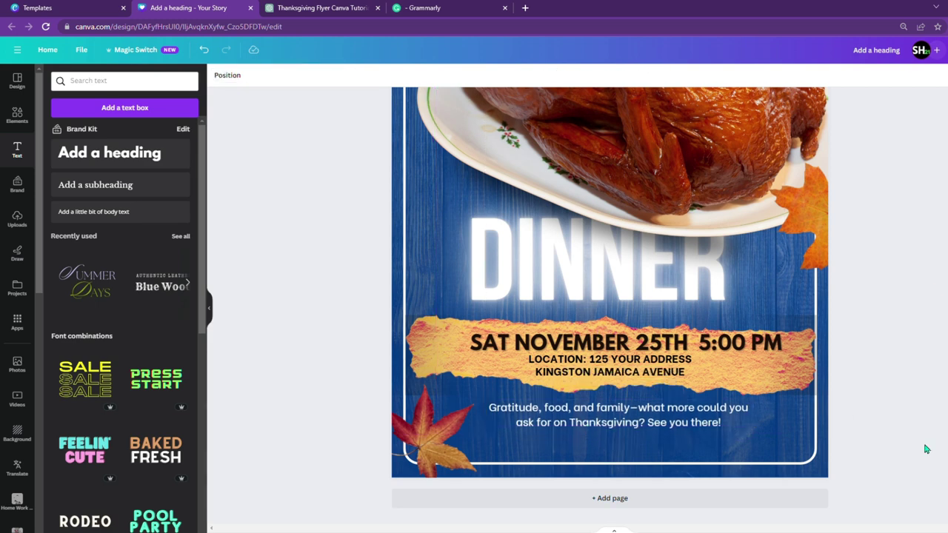
{"action": "scroll", "coordinate": [859, 405], "scroll_direction": "down", "scroll_amount": 3}
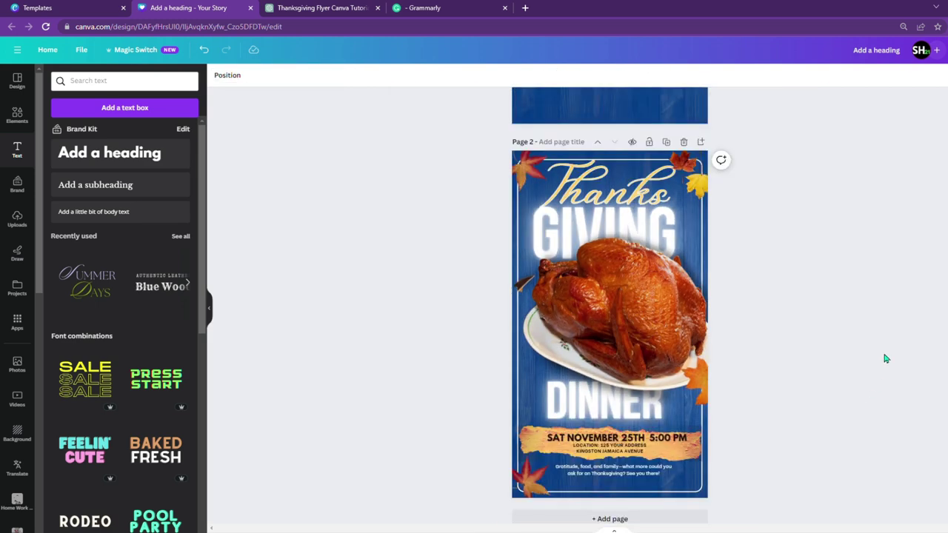